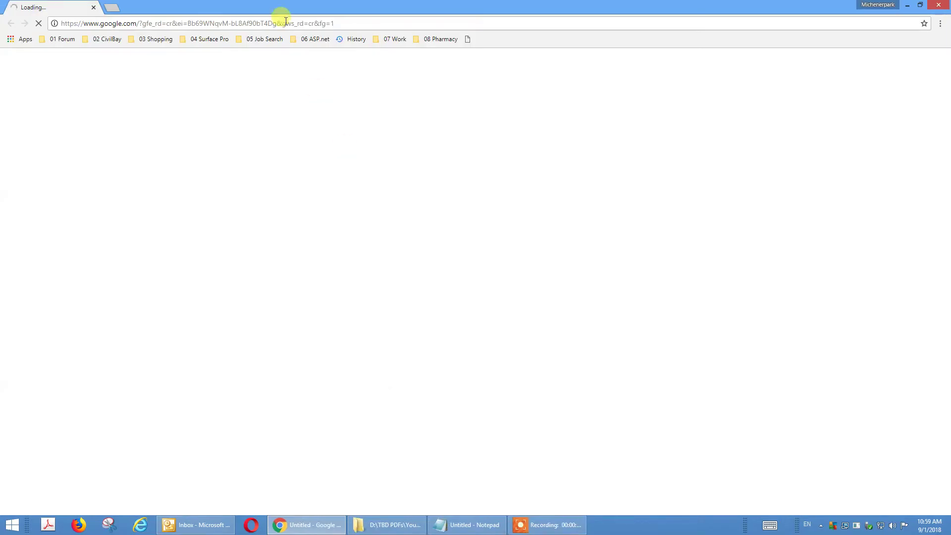
Open the steel connection design web application at asp.civilbay.com/connect
left_click(282, 24)
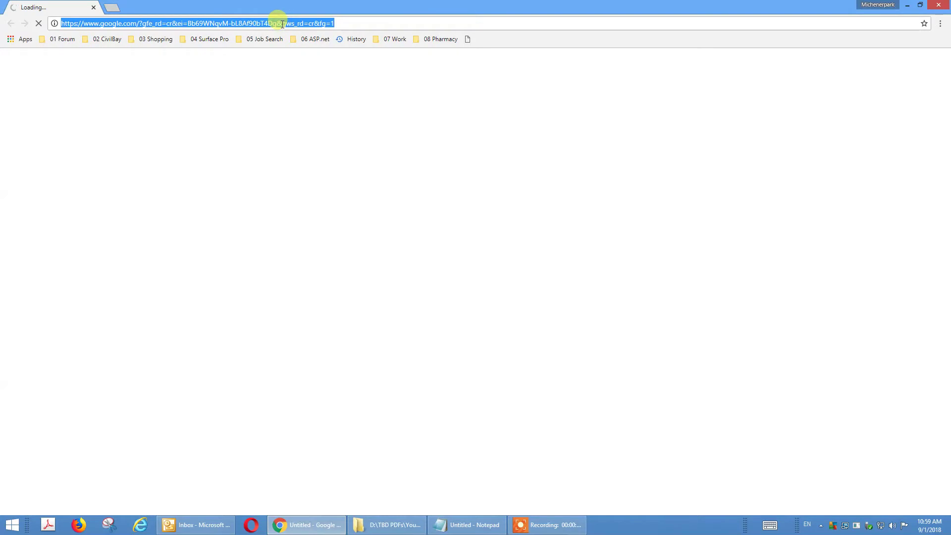
type("as")
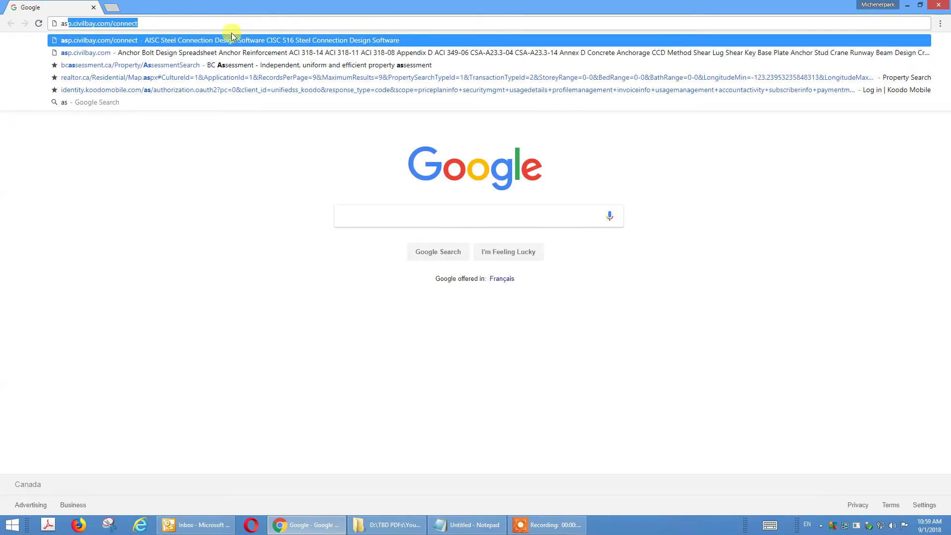
key("Right")
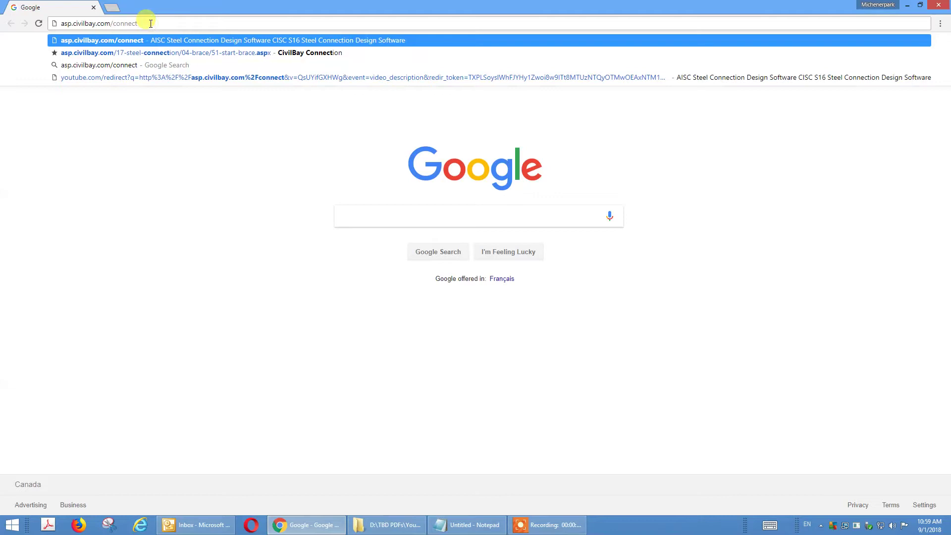
key("Return")
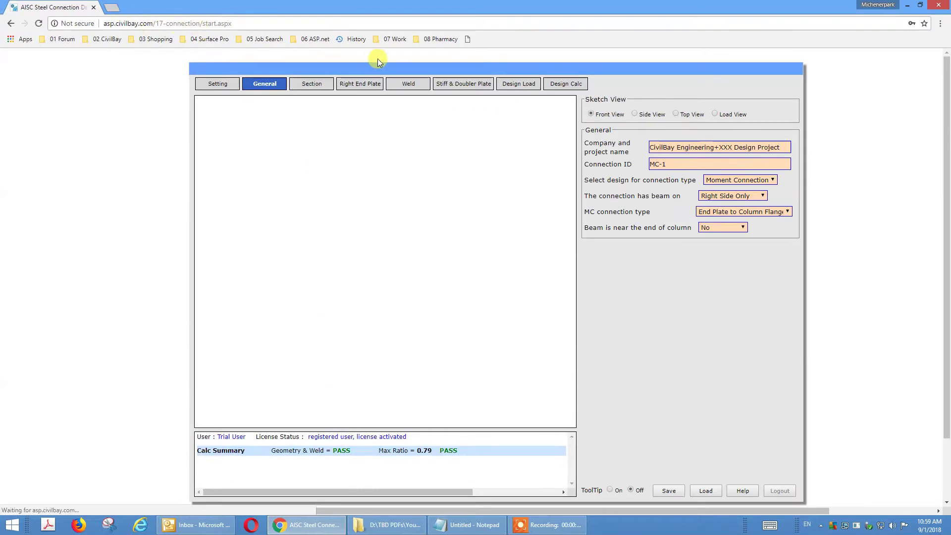
left_click_drag(391, 67, 394, 64)
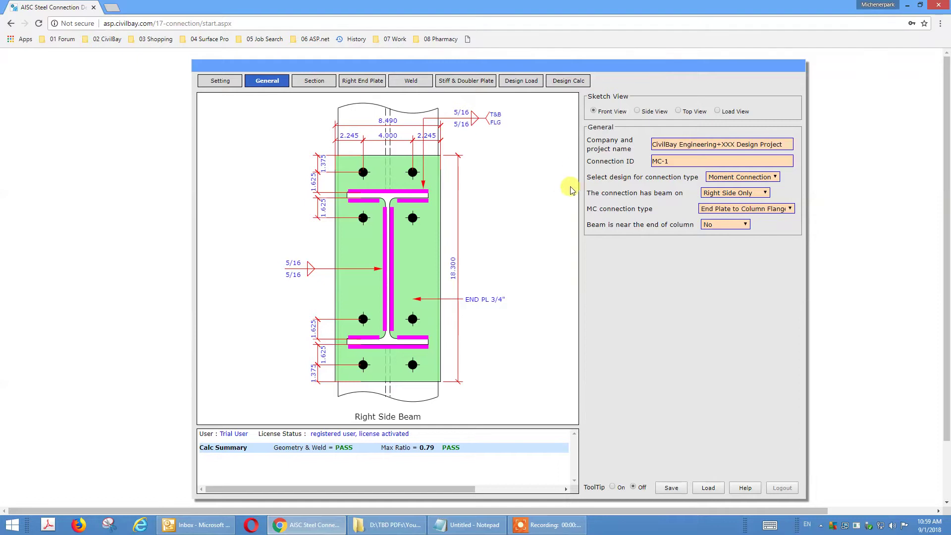
Examine the moment connection in side view together with its connection type and beam side settings
left_click(724, 179)
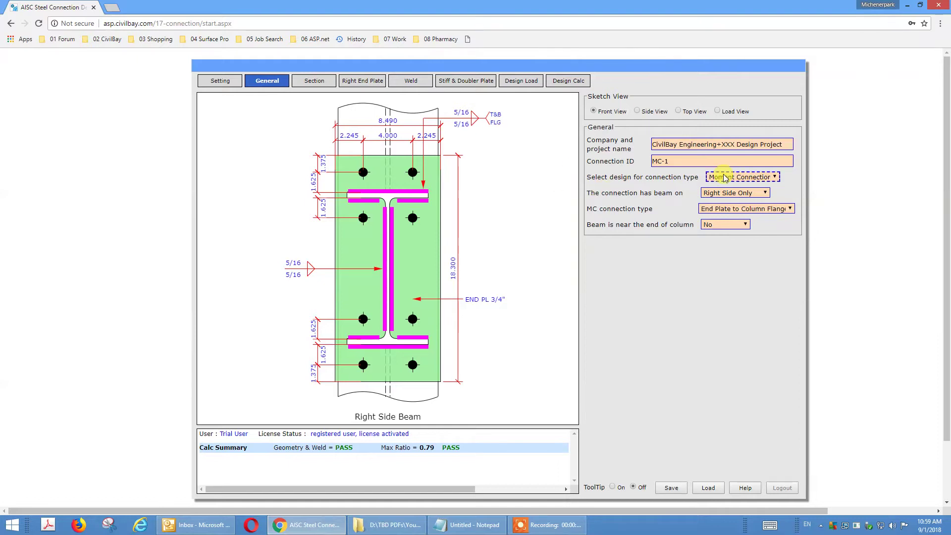
left_click(639, 111)
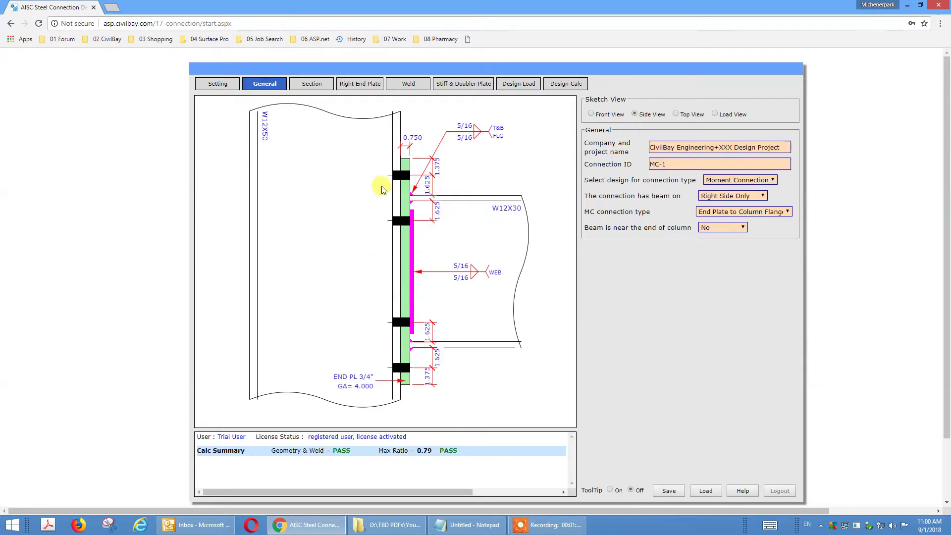
left_click(722, 197)
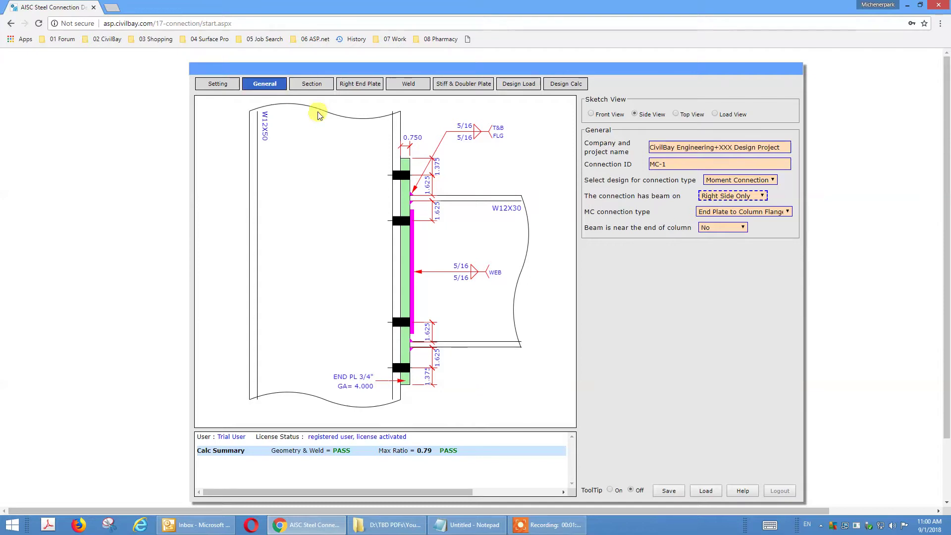
left_click(743, 181)
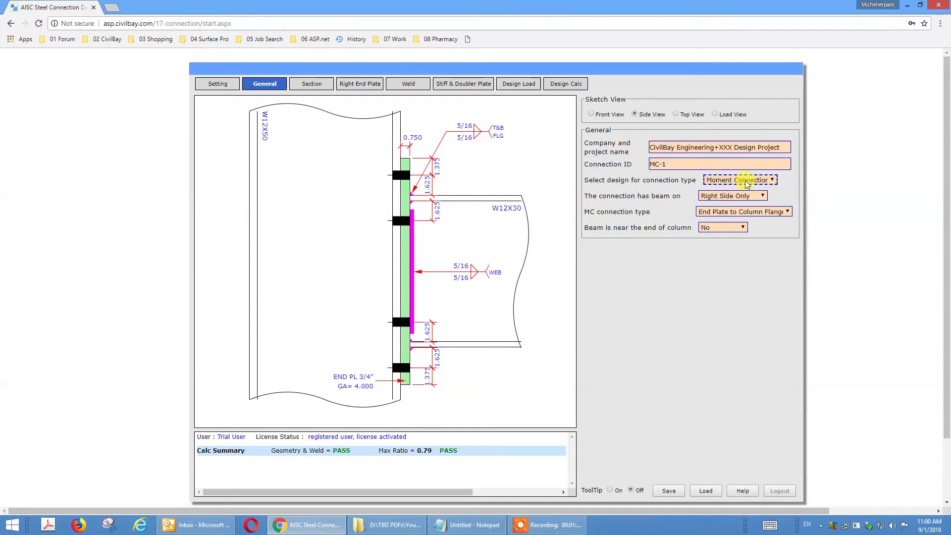
left_click(711, 195)
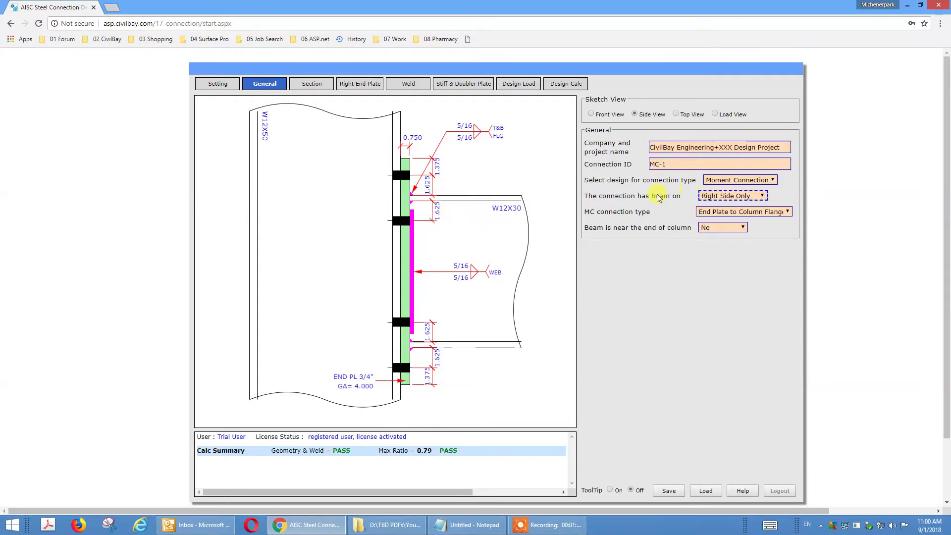
left_click(614, 218)
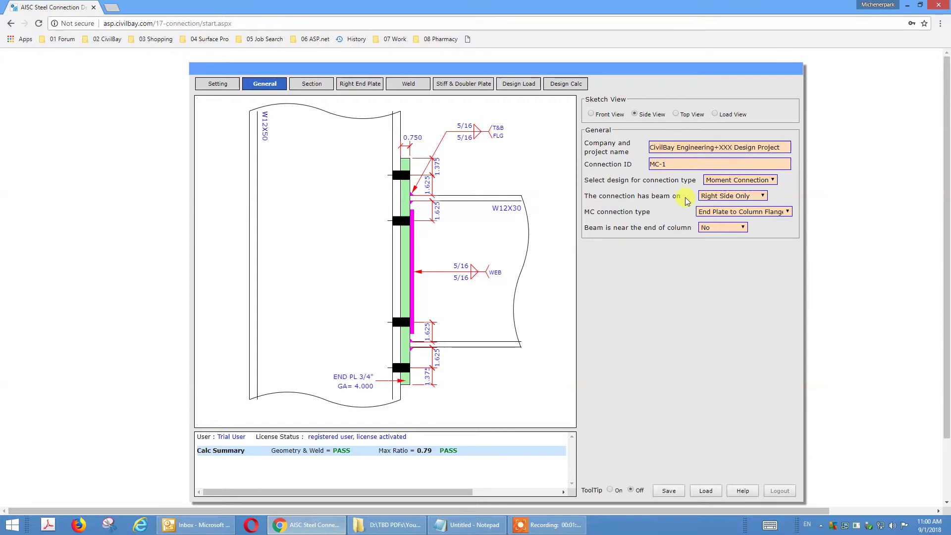
Set the moment connection type to Flange Plate to Column Flange
left_click(698, 212)
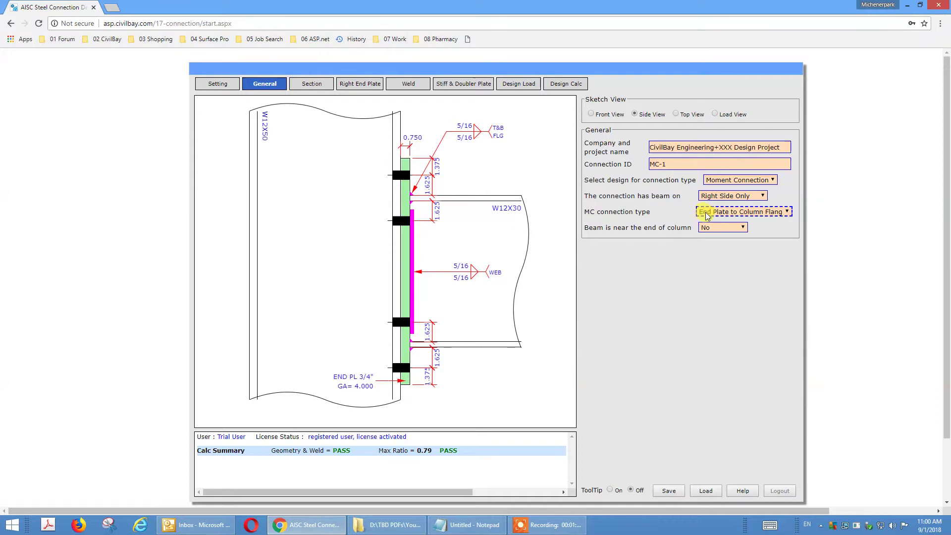
left_click(706, 212)
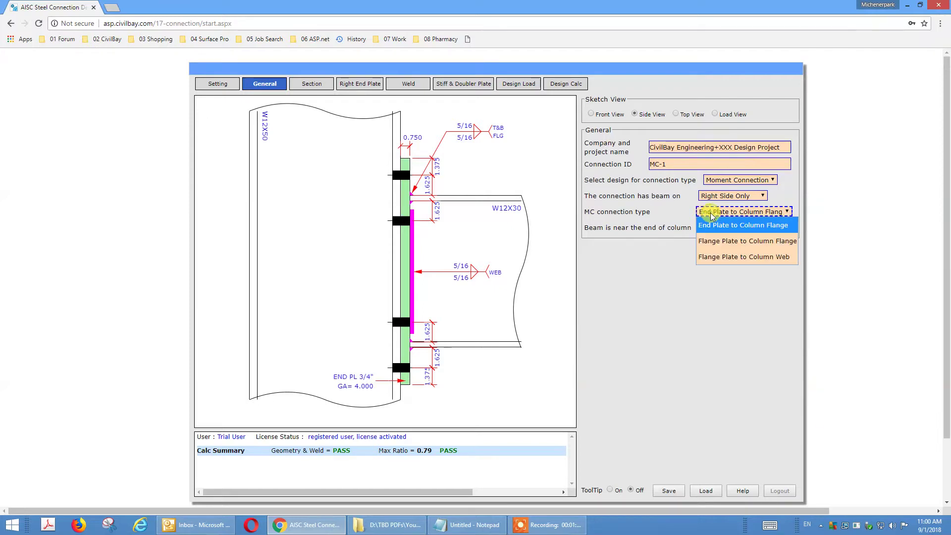
left_click(748, 242)
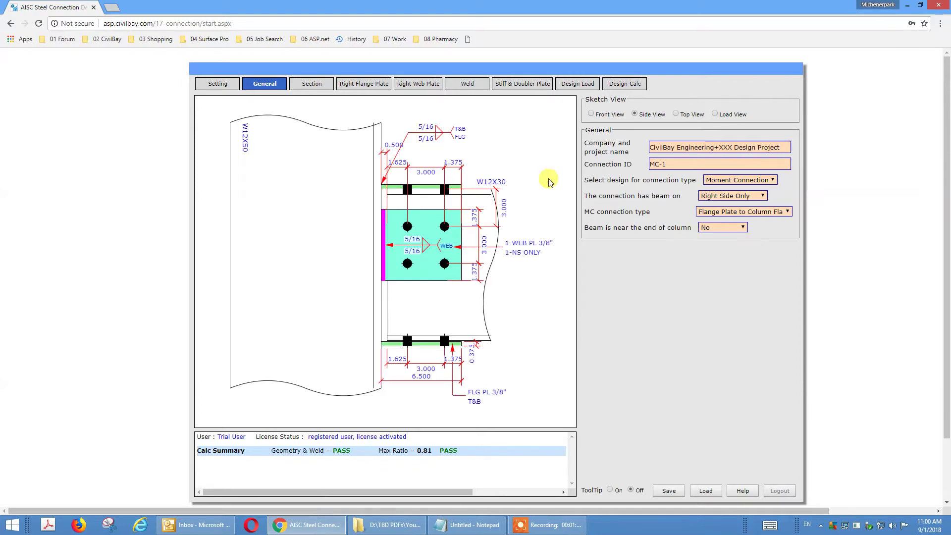
Set the number of vertical bolt rows on the right web plate to 3
left_click(414, 85)
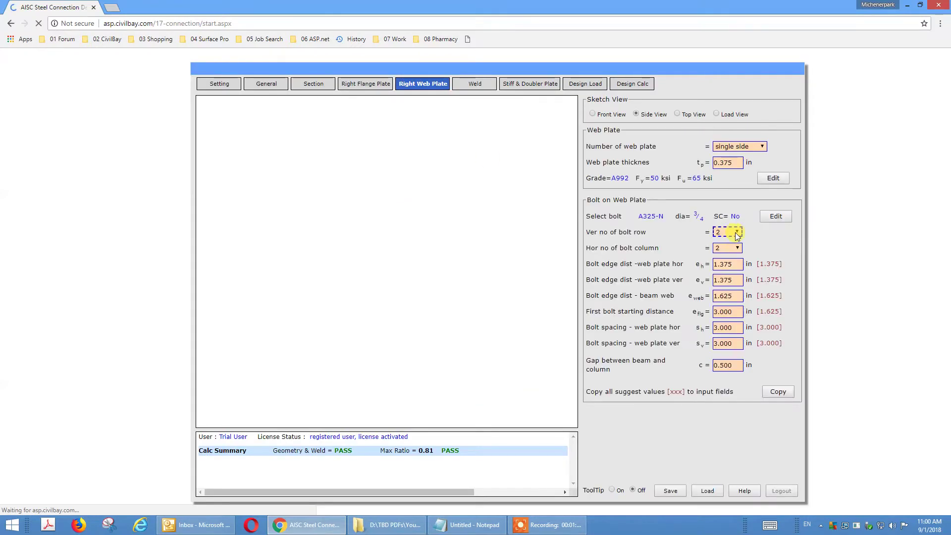
left_click(737, 233)
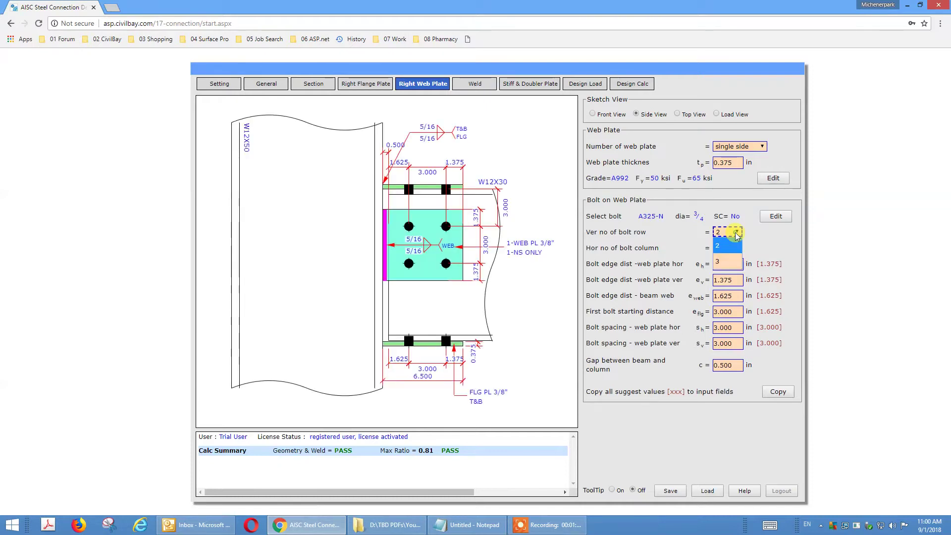
left_click(730, 262)
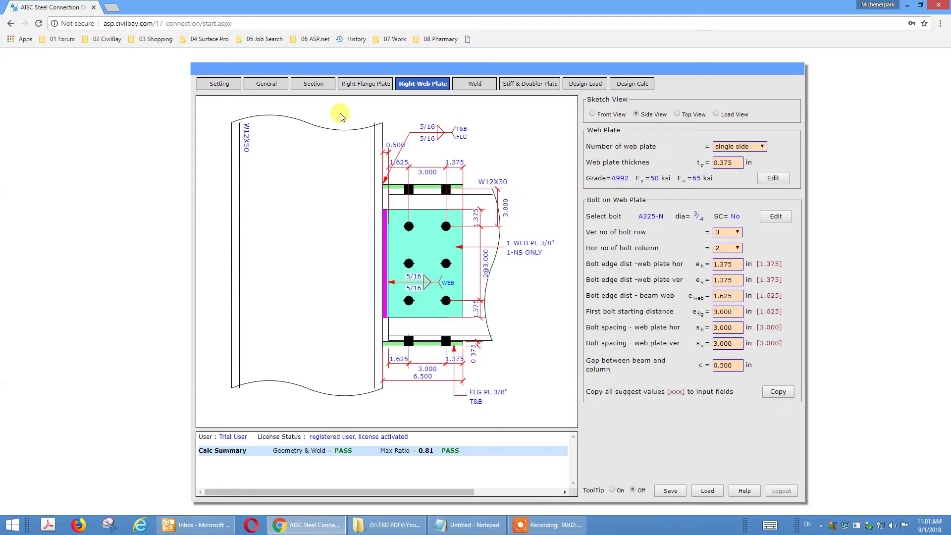
Set the moment connection type to Flange Plate to Column Web and inspect it in top and side view
left_click(266, 84)
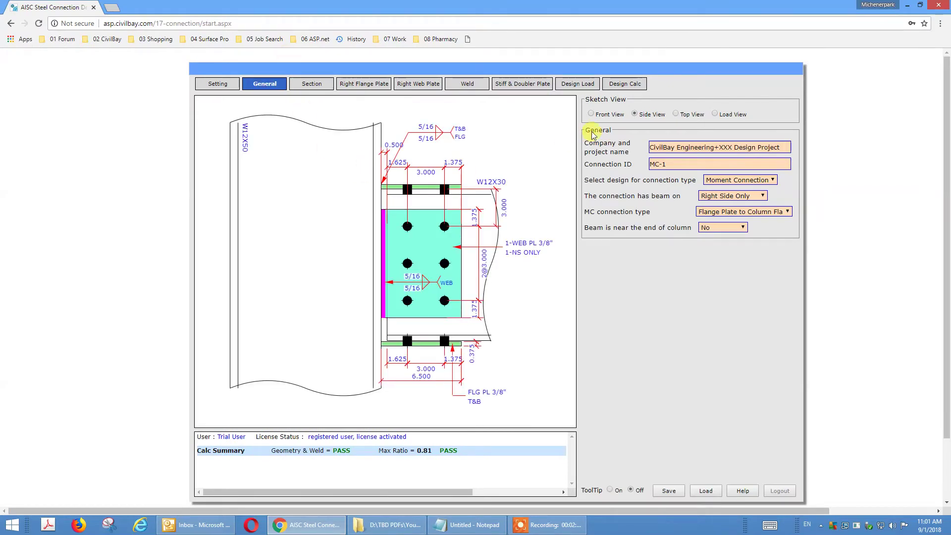
left_click(677, 114)
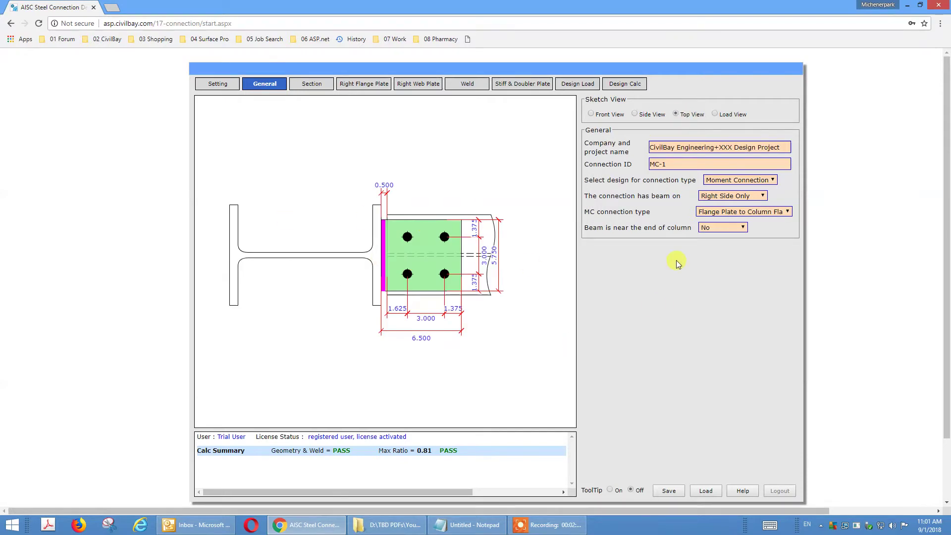
left_click(776, 213)
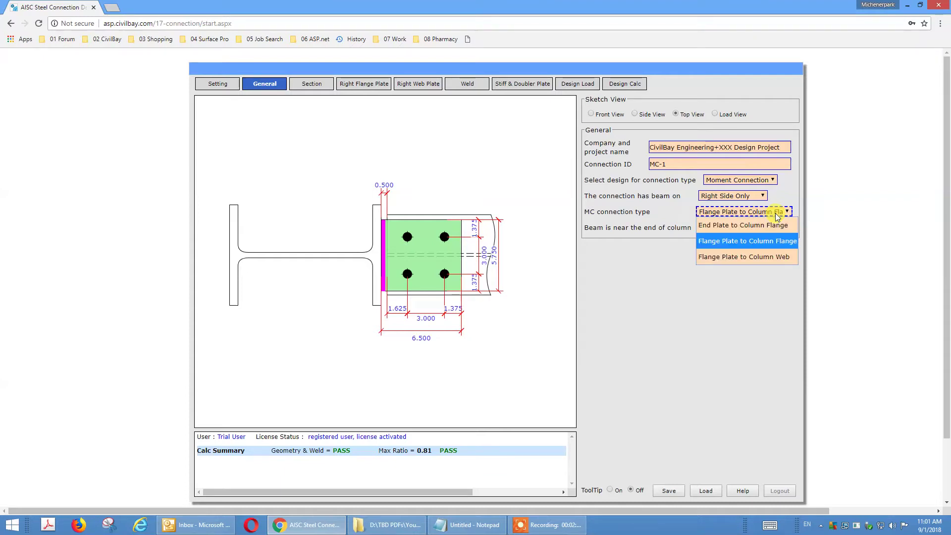
left_click(761, 257)
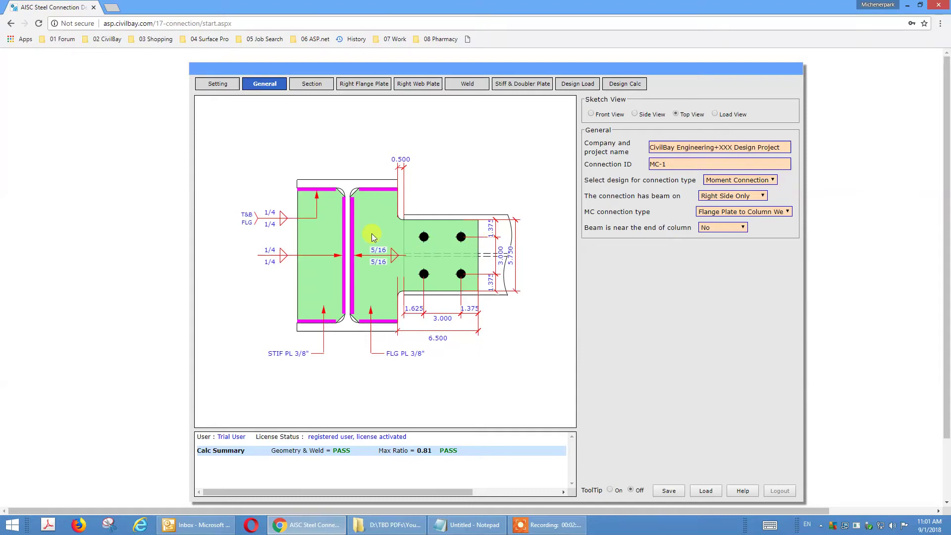
left_click(641, 116)
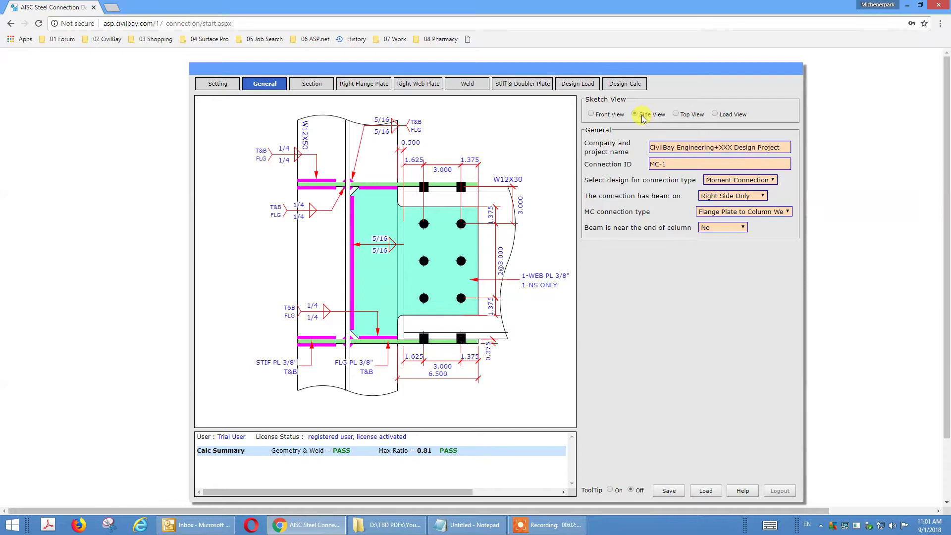
Switch the moment connection type back to Flange Plate to Column Flange
left_click(713, 217)
left_click(713, 217)
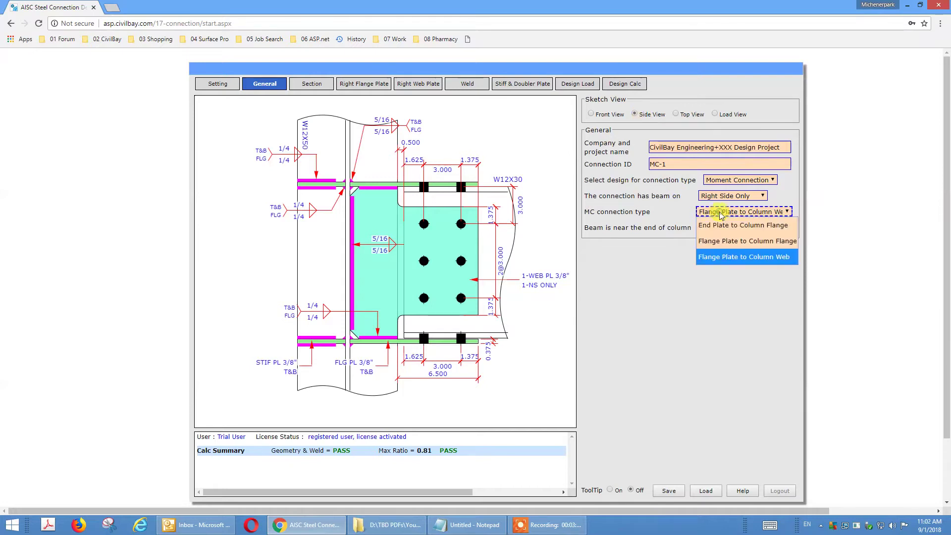
left_click(610, 213)
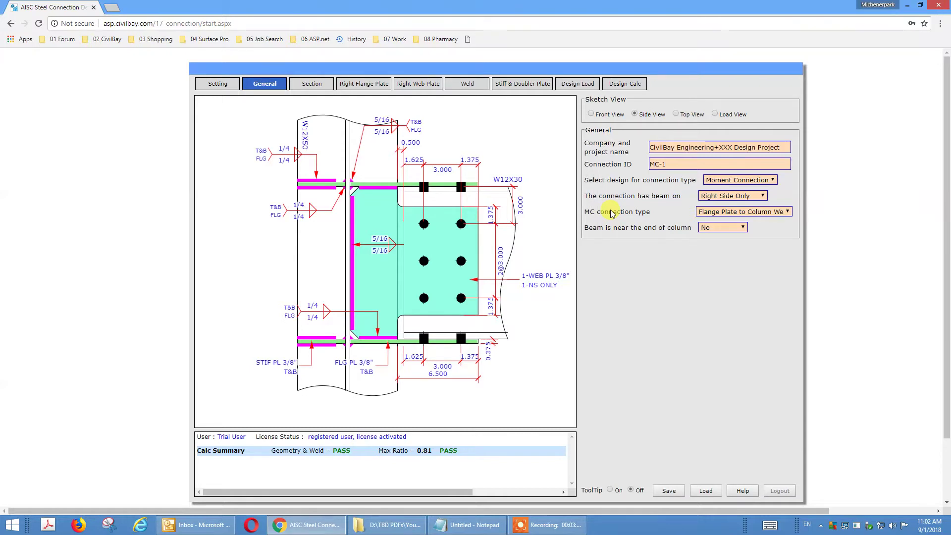
left_click(723, 212)
left_click(723, 212)
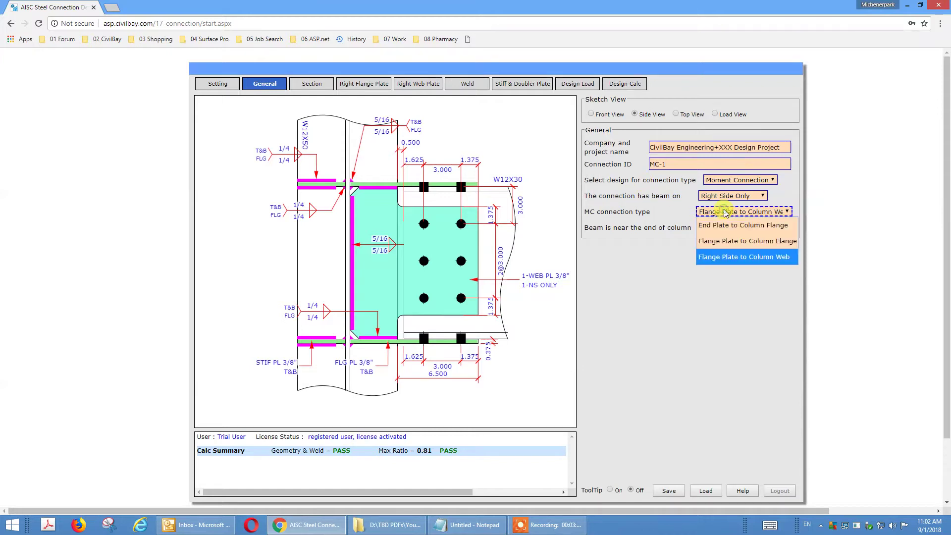
left_click(729, 241)
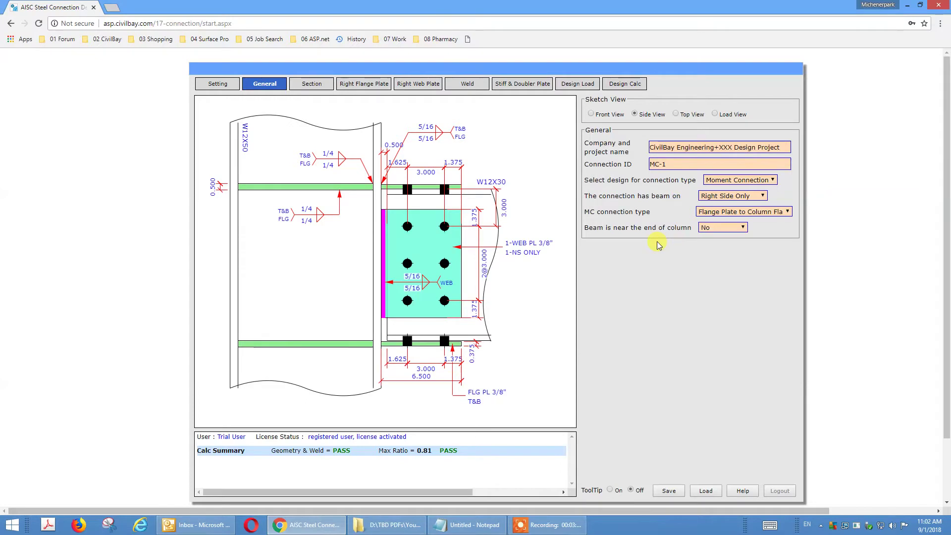
Set the transverse column web stiffener option to No and return to the general connection settings
left_click(529, 86)
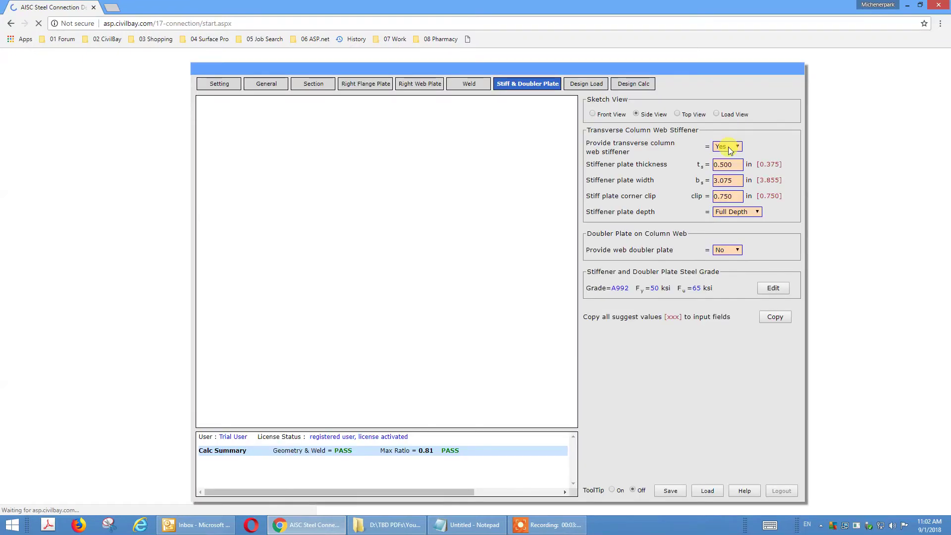
left_click(728, 147)
left_click(726, 171)
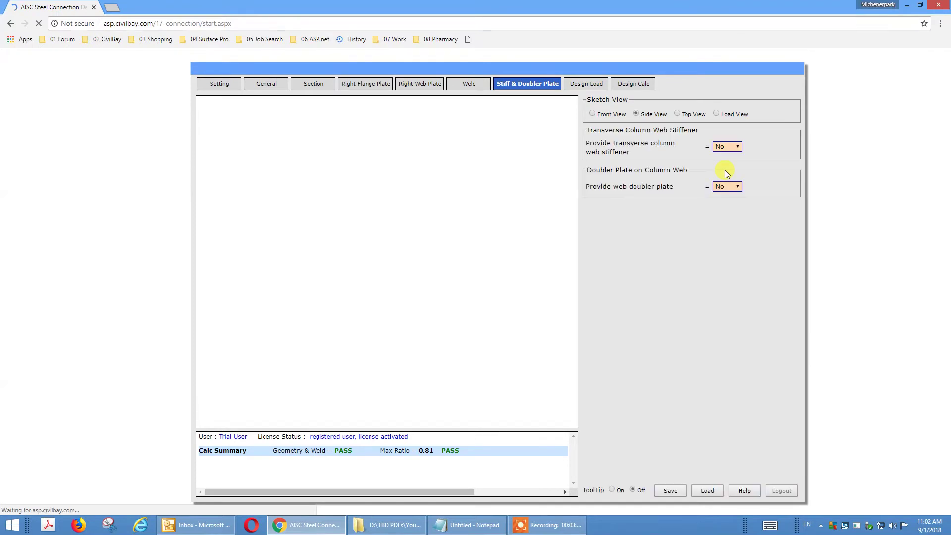
left_click(269, 87)
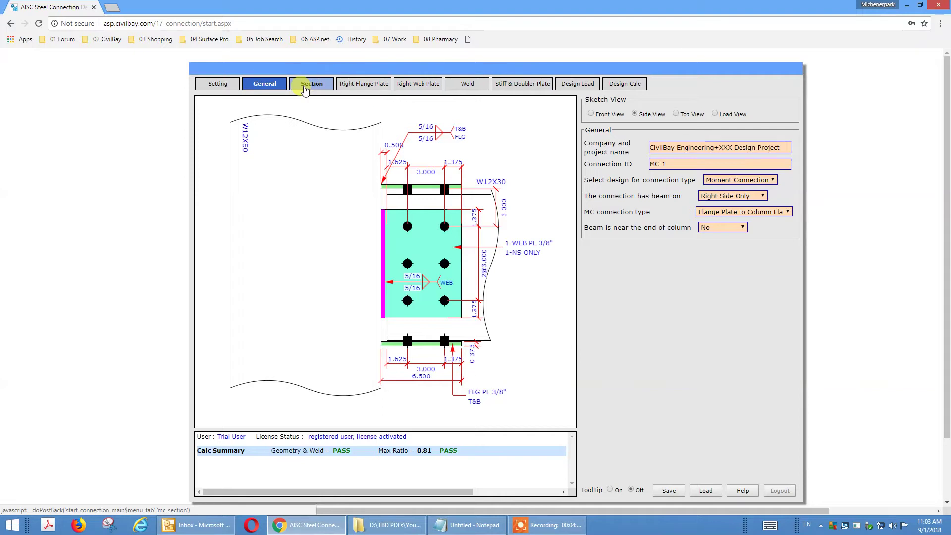
Set the number of horizontal bolt columns on the right flange plate to 3
left_click(306, 87)
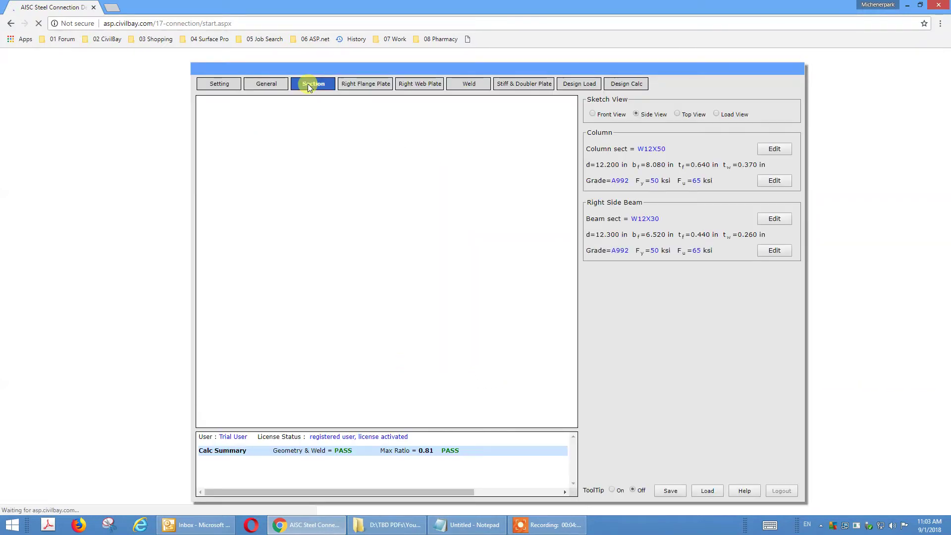
left_click(361, 83)
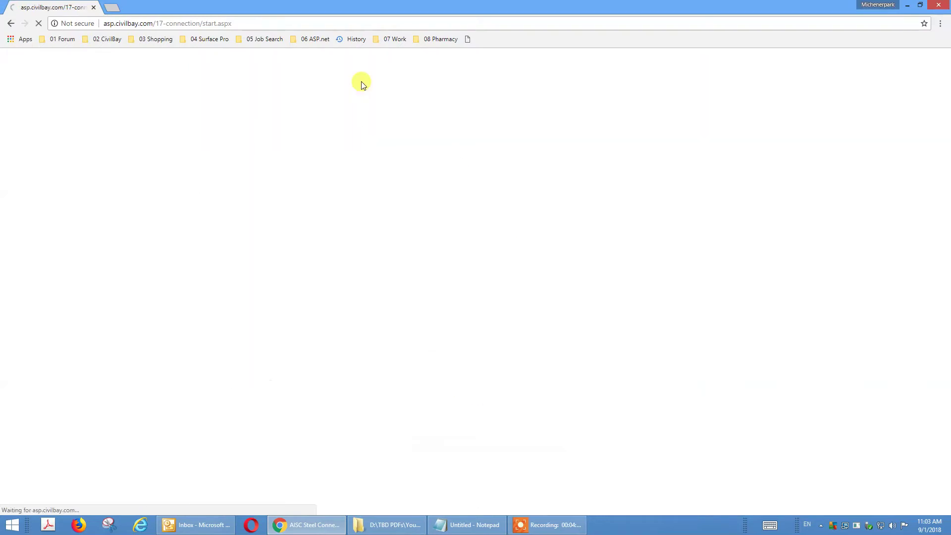
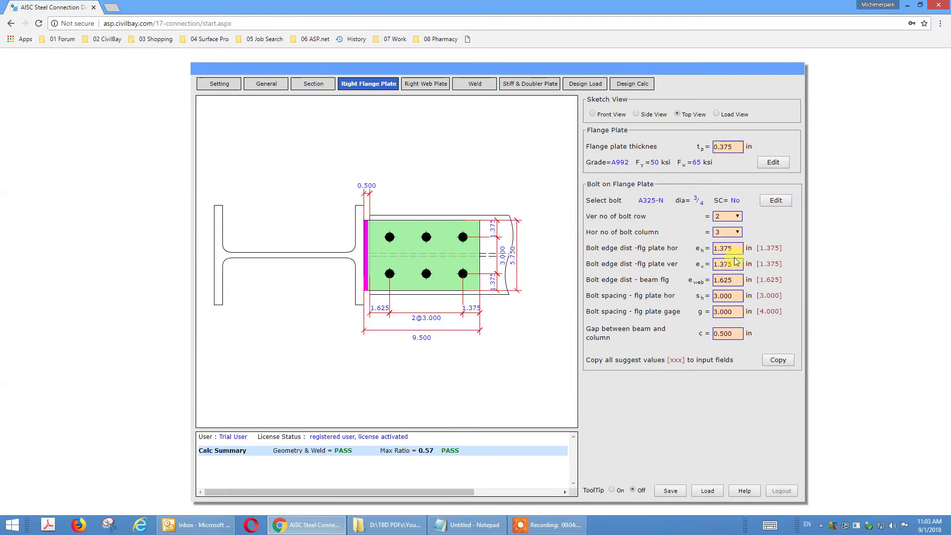
left_click(735, 257)
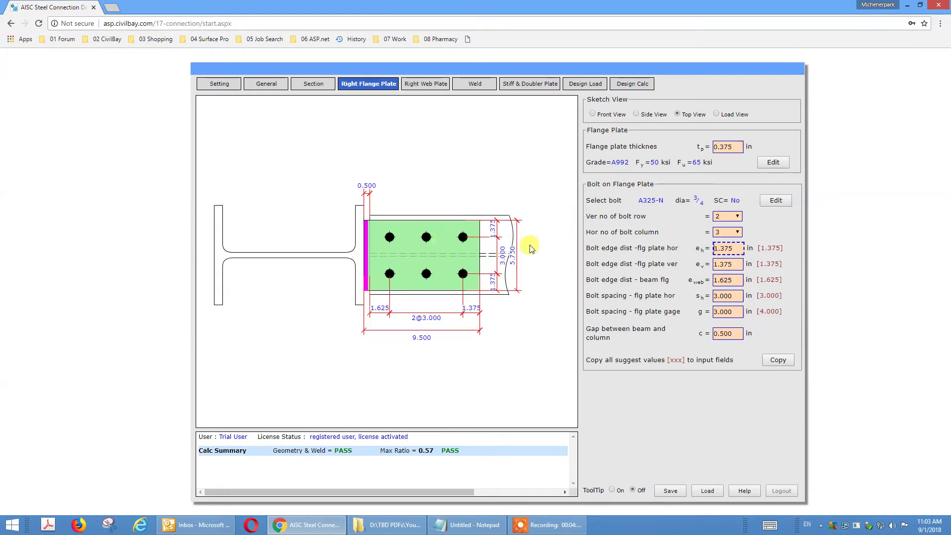
left_click(714, 145)
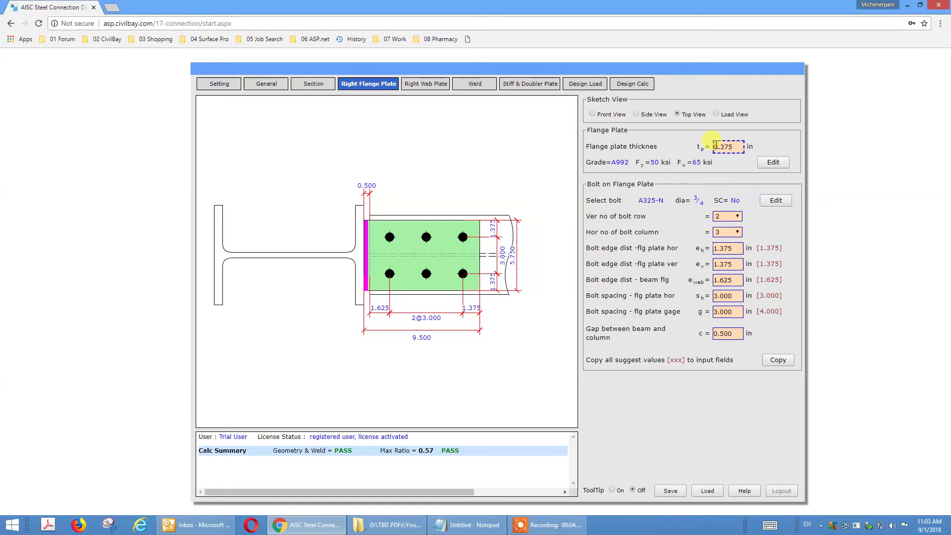
left_click(691, 164)
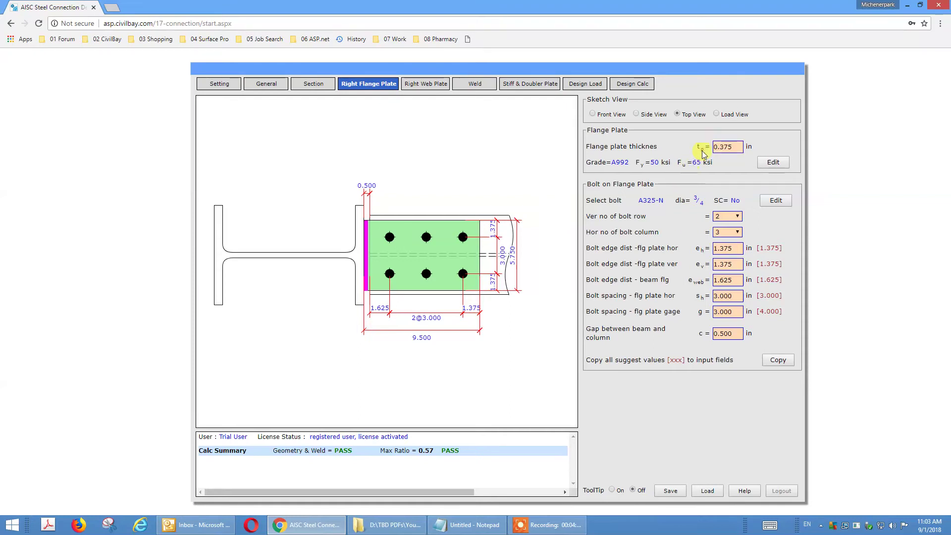
Inspect the right flange plate's thickness, bolt rows and bolt edge distances in side view
left_click(635, 114)
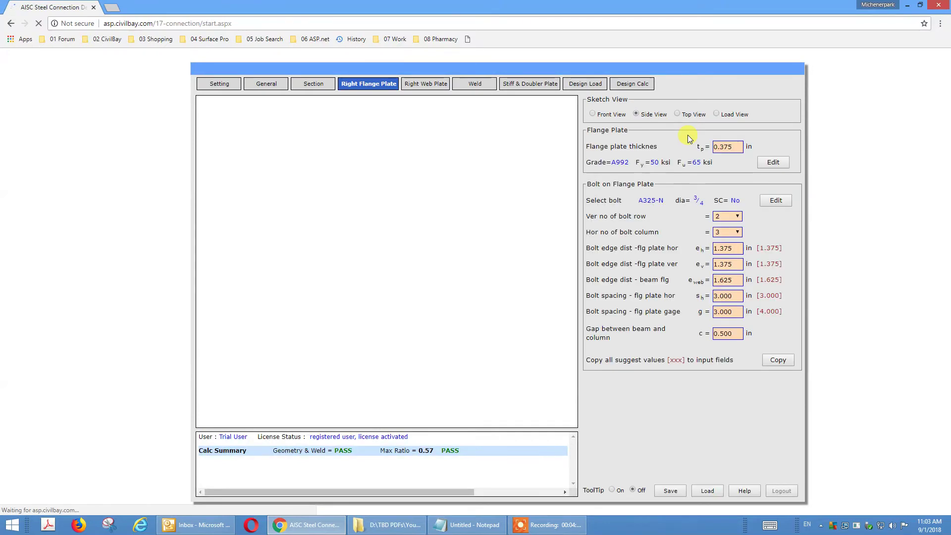
left_click(717, 147)
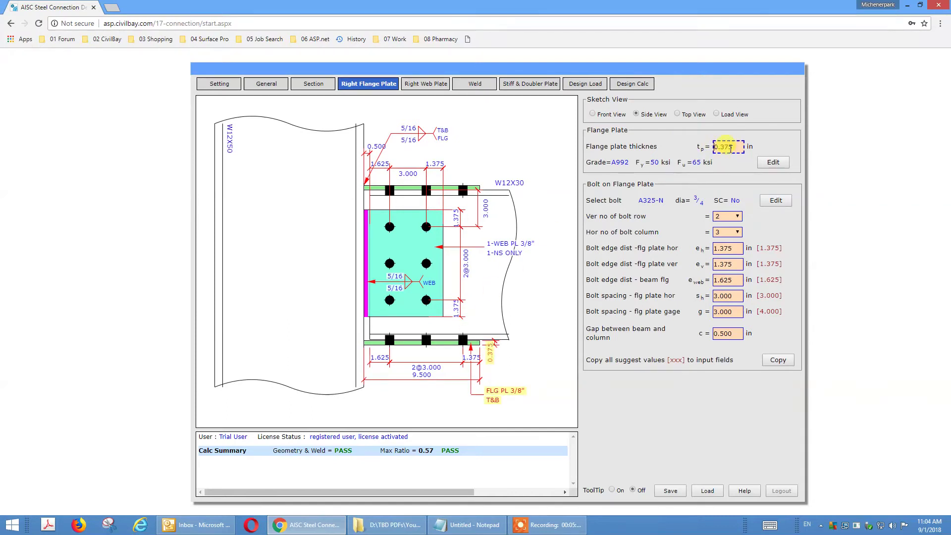
left_click(726, 233)
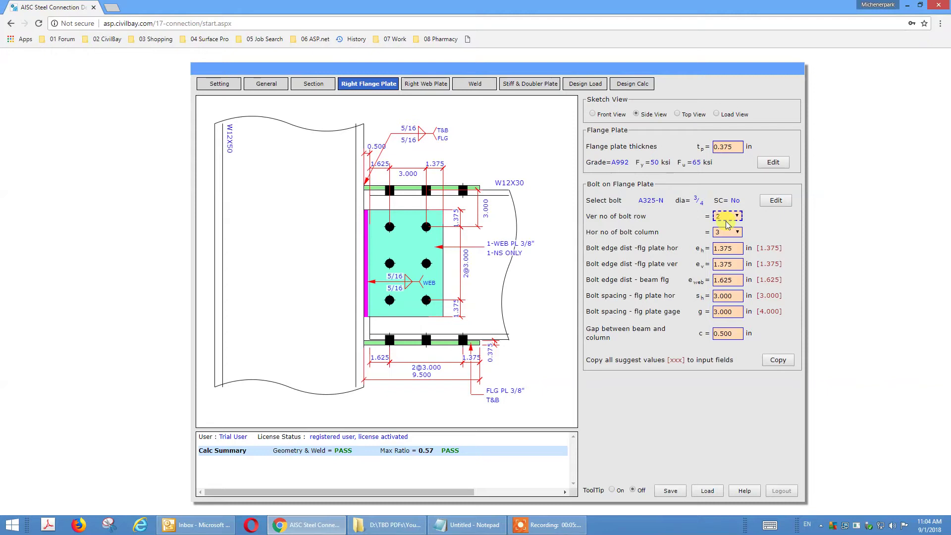
left_click(724, 247)
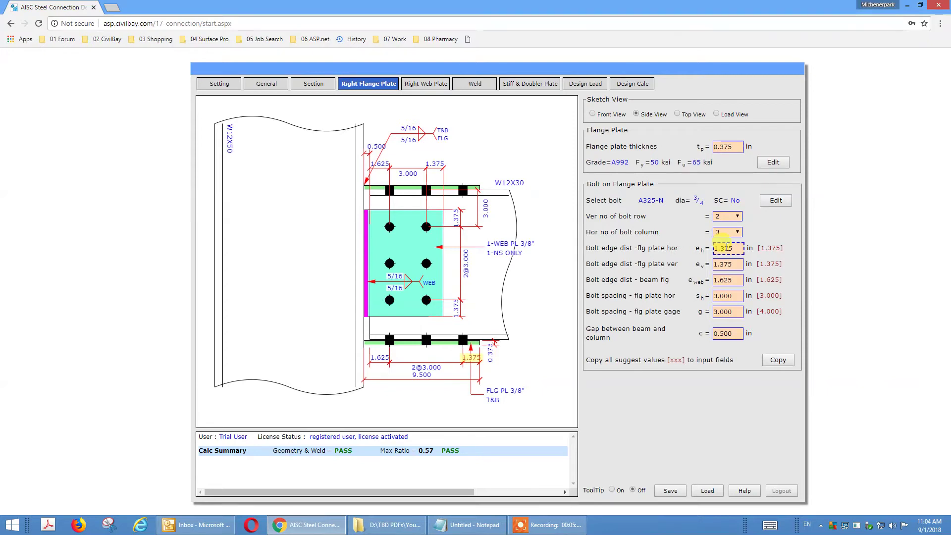
left_click(726, 264)
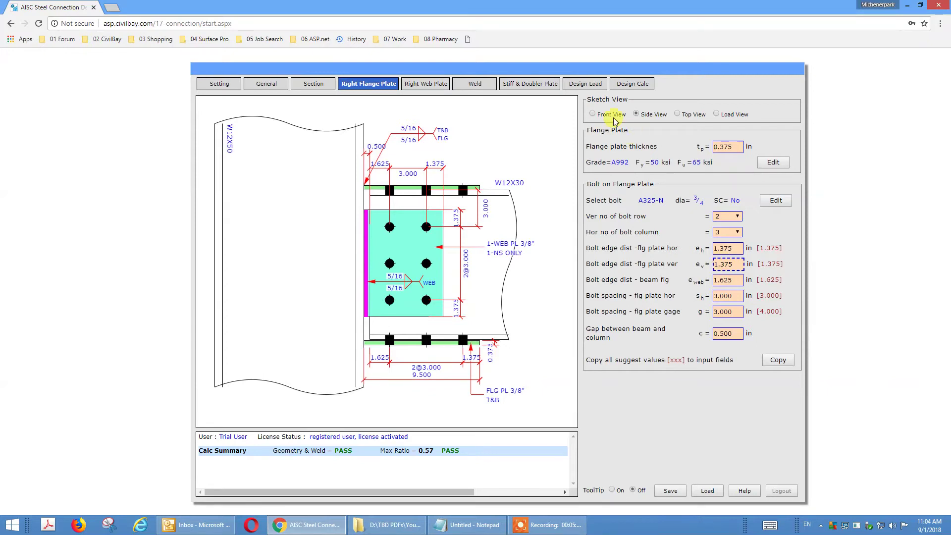
Examine the right flange plate's bolt edge distances, bolt spacings and beam-to-column gap in top view
left_click(689, 116)
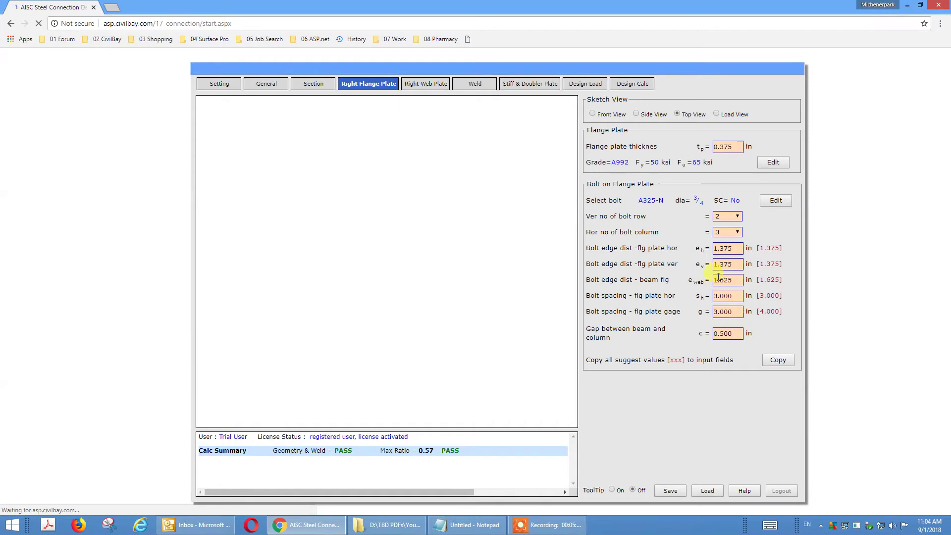
left_click(722, 266)
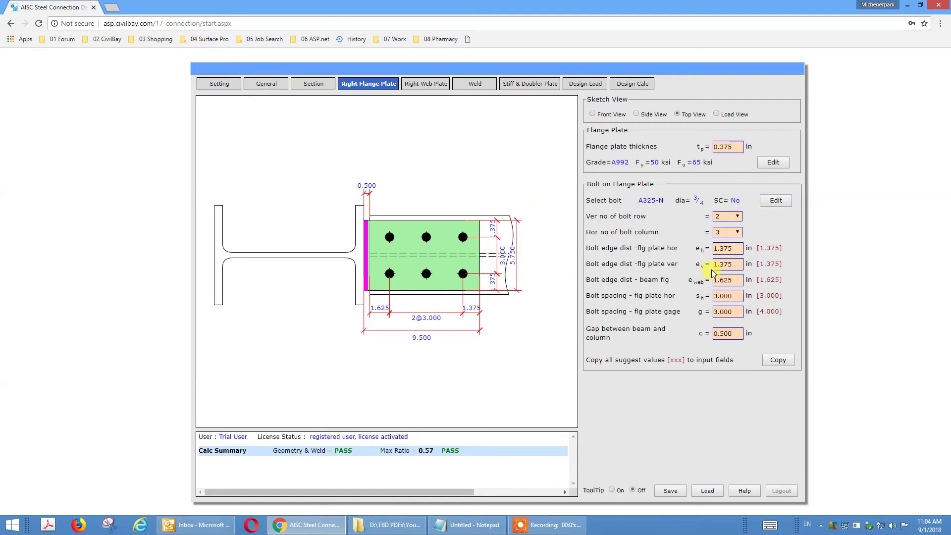
left_click(726, 264)
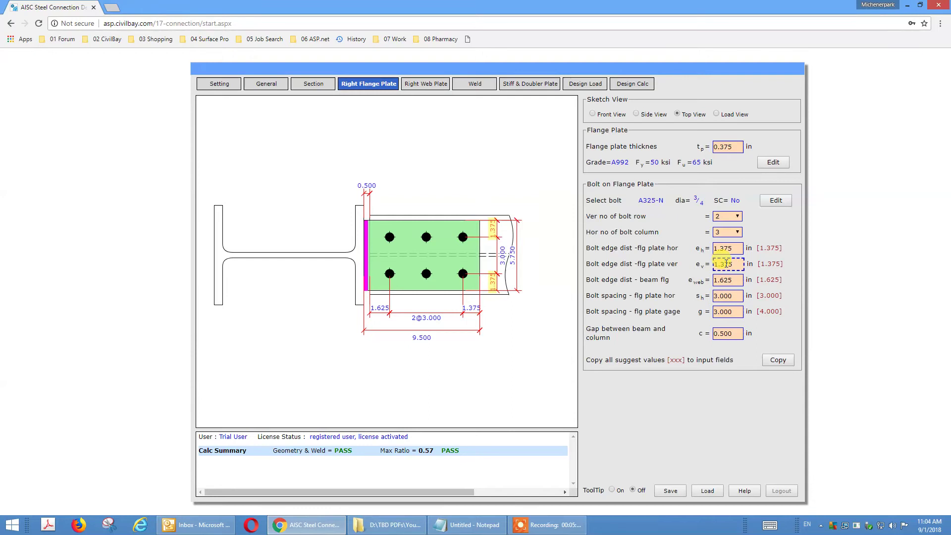
left_click(727, 250)
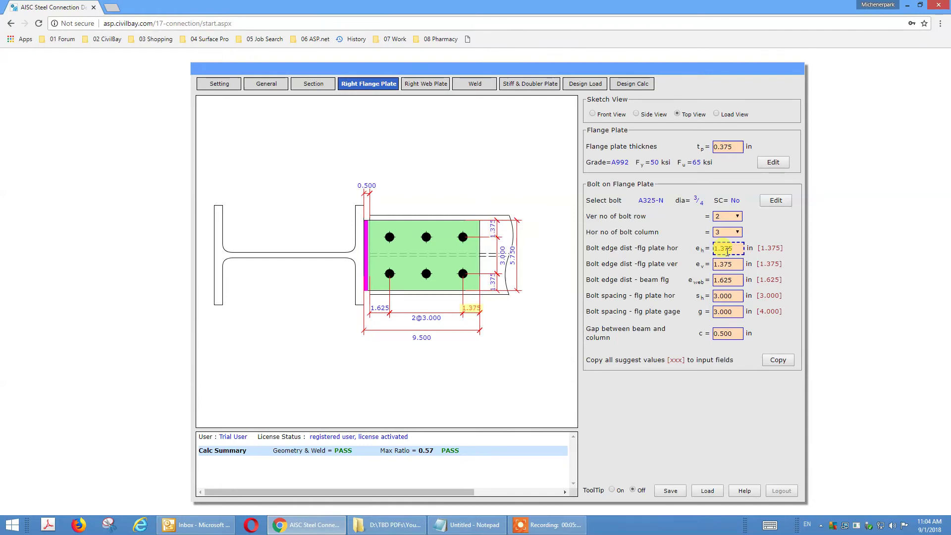
left_click(727, 264)
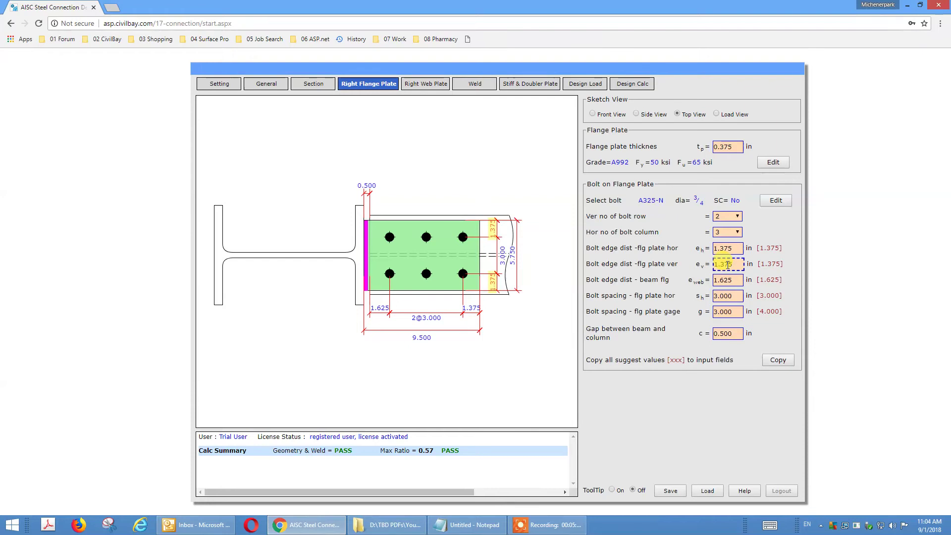
left_click(728, 281)
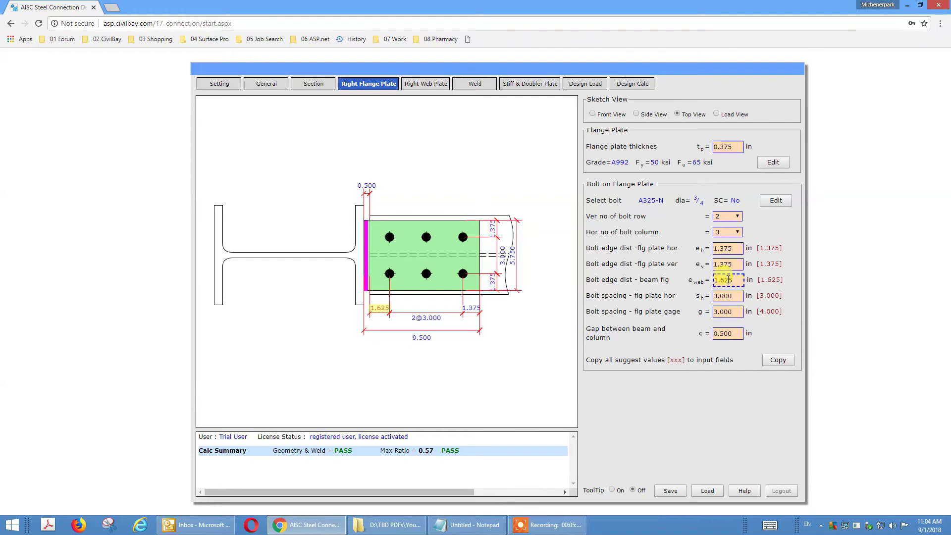
left_click(723, 296)
left_click(725, 312)
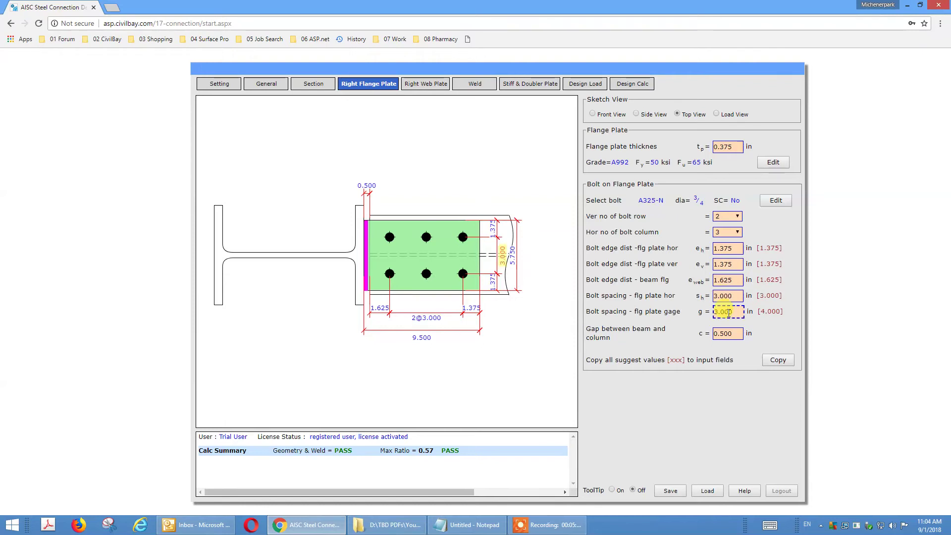
left_click(724, 332)
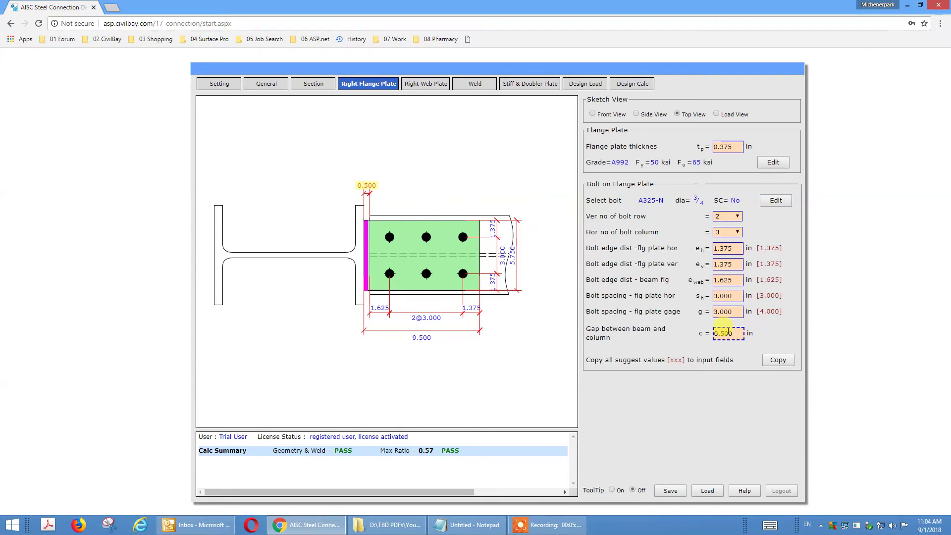
left_click(647, 331)
Set the number of web plates on the right web plate to double side and show it in front view
left_click(639, 115)
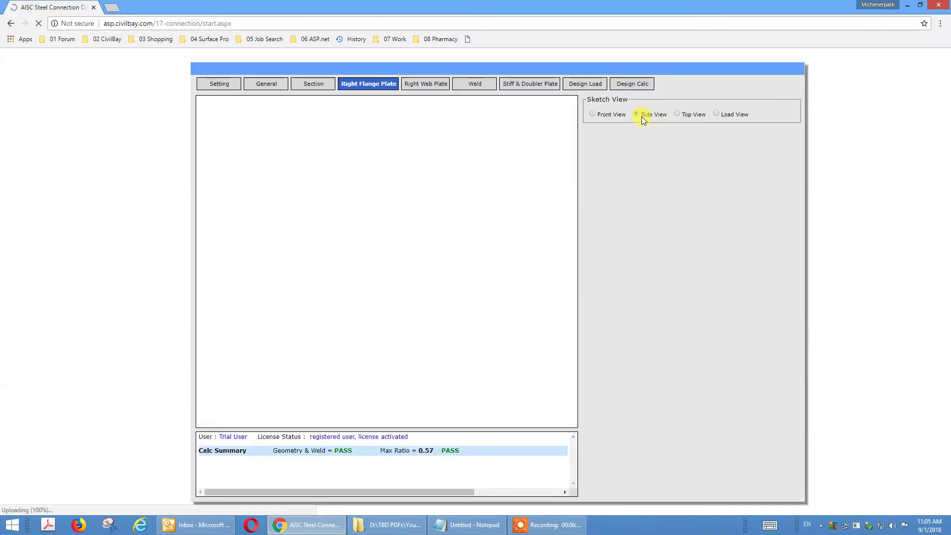
left_click(432, 84)
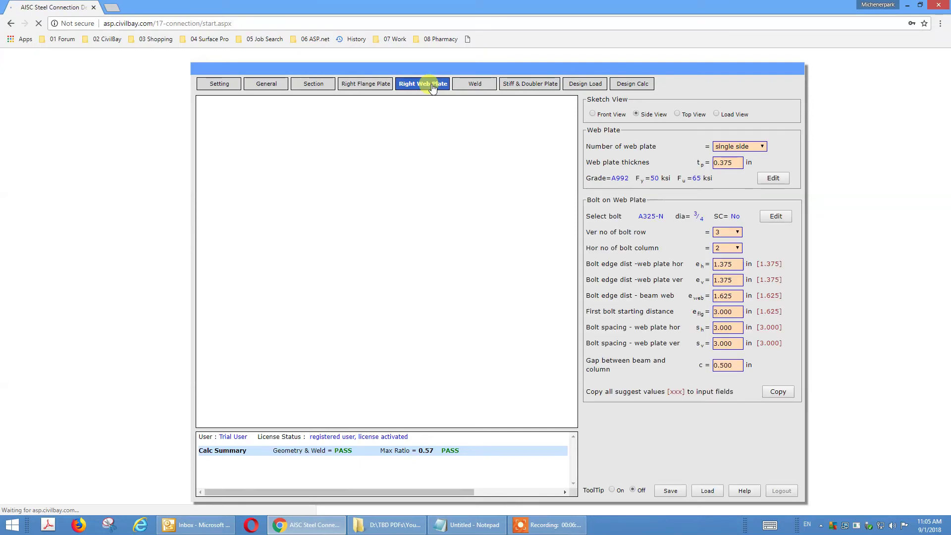
left_click(618, 118)
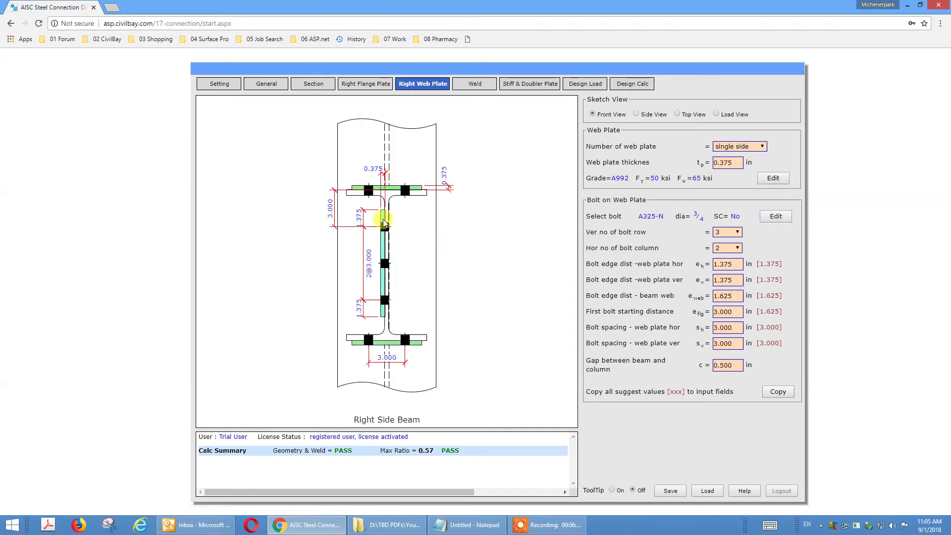
left_click(746, 149)
left_click(742, 176)
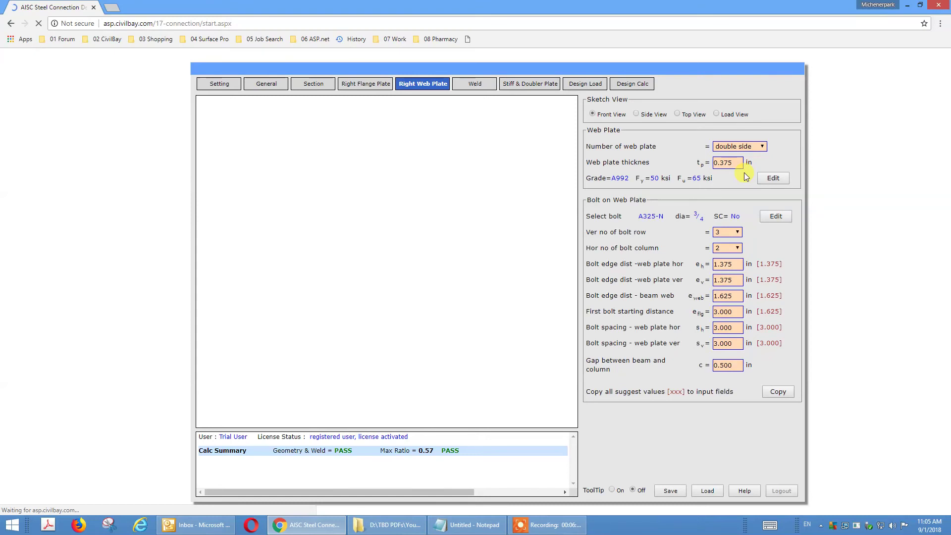
Set the number of web plates on the right web plate back to single side
left_click(764, 147)
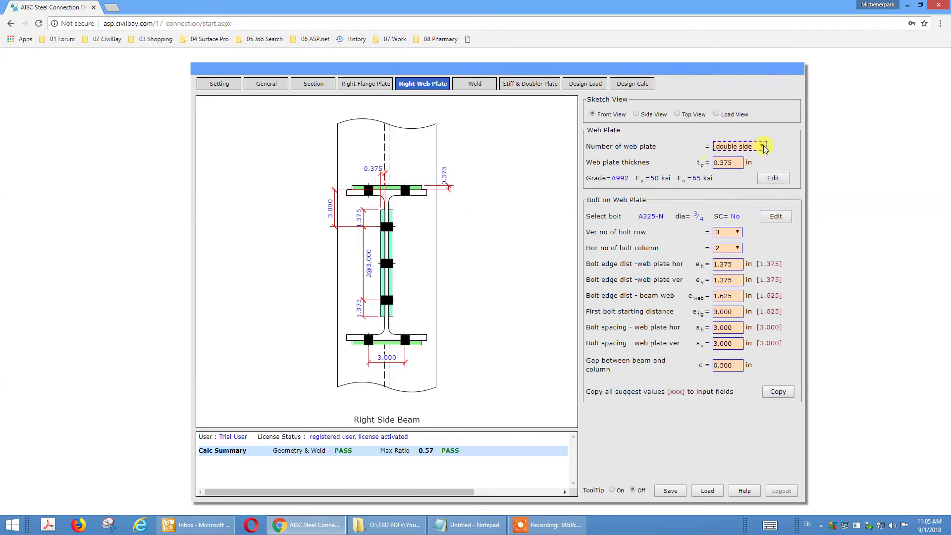
left_click(763, 147)
left_click(754, 160)
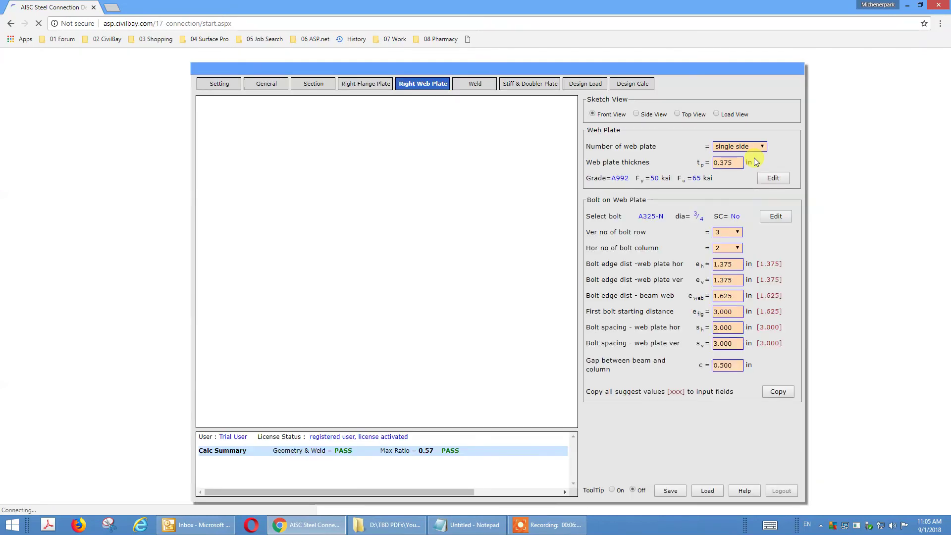
Examine the right web plate's bolt edge distances, first bolt starting distance, bolt spacings and gap in side view
left_click(637, 115)
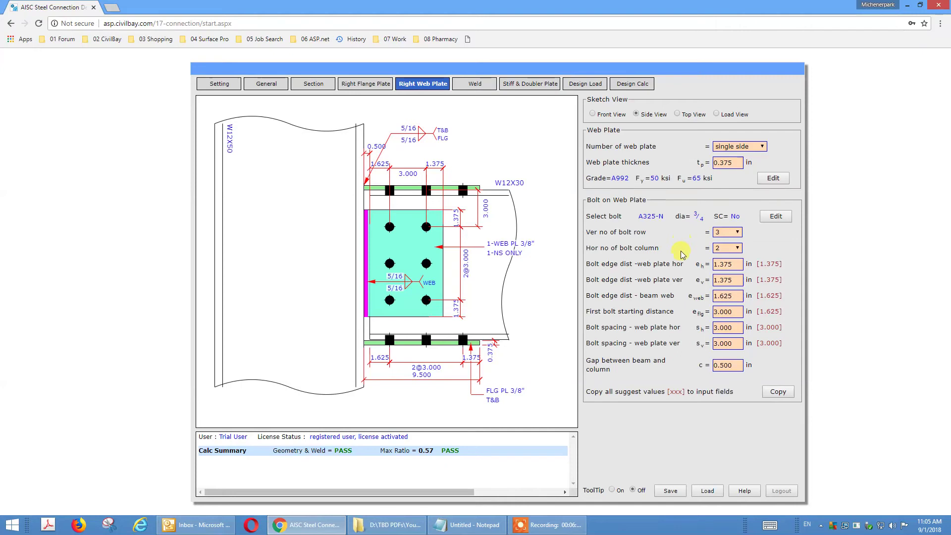
left_click(726, 264)
left_click(727, 280)
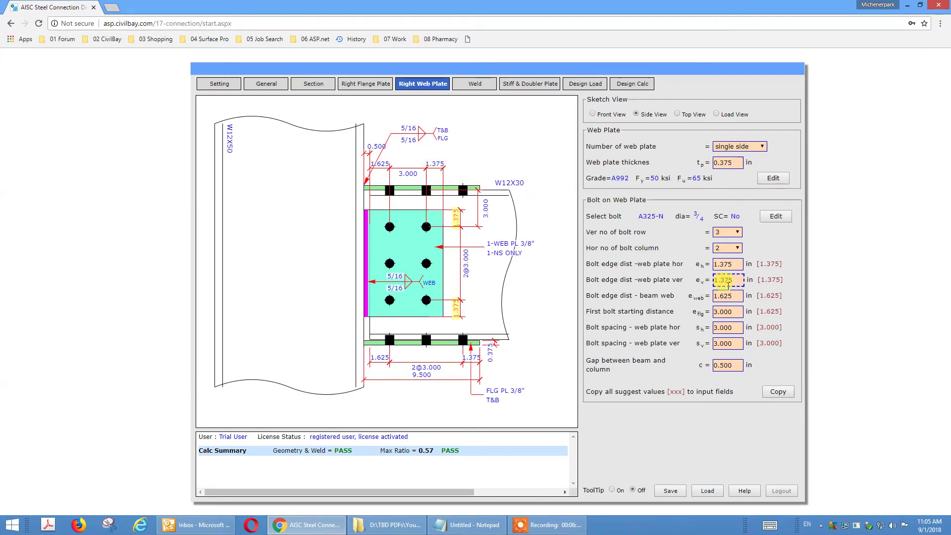
left_click(726, 296)
left_click(727, 310)
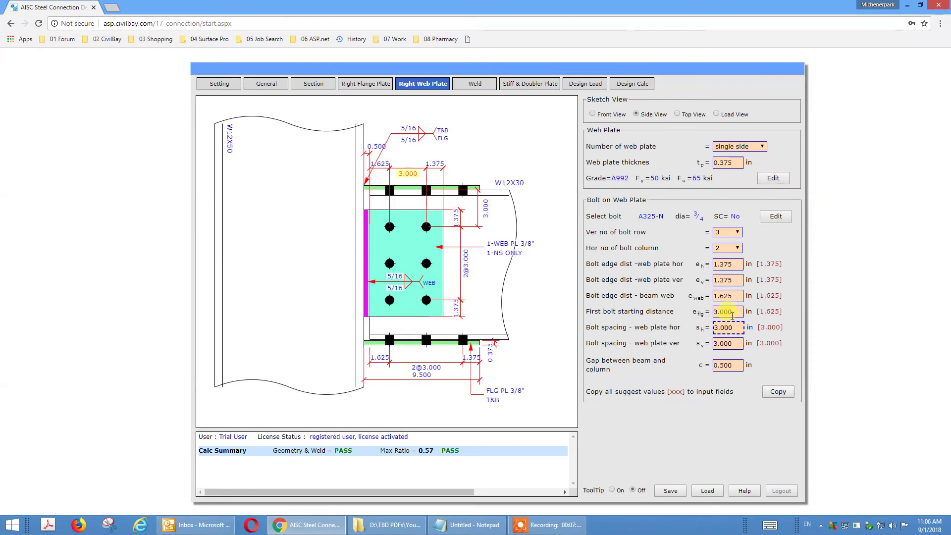
key("shift+Tab")
left_click(733, 312)
left_click(733, 343)
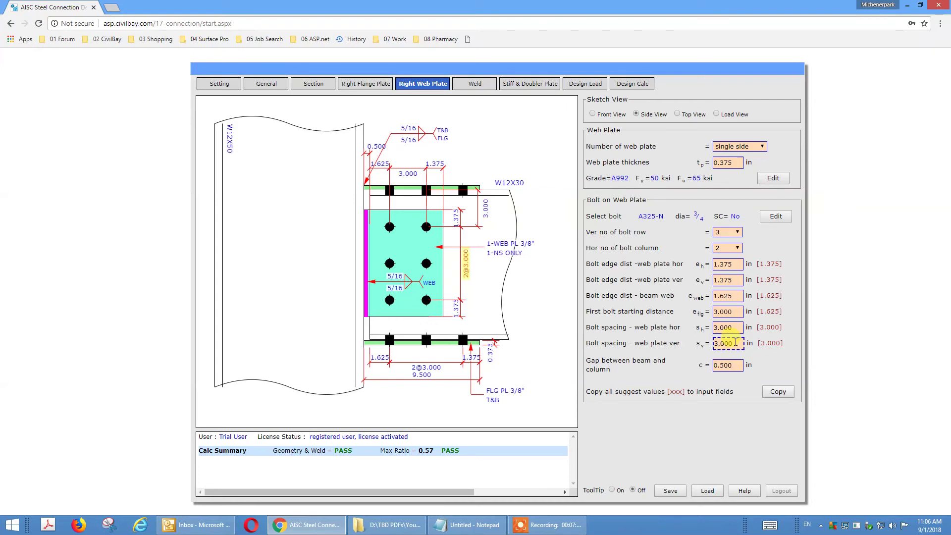
left_click(735, 365)
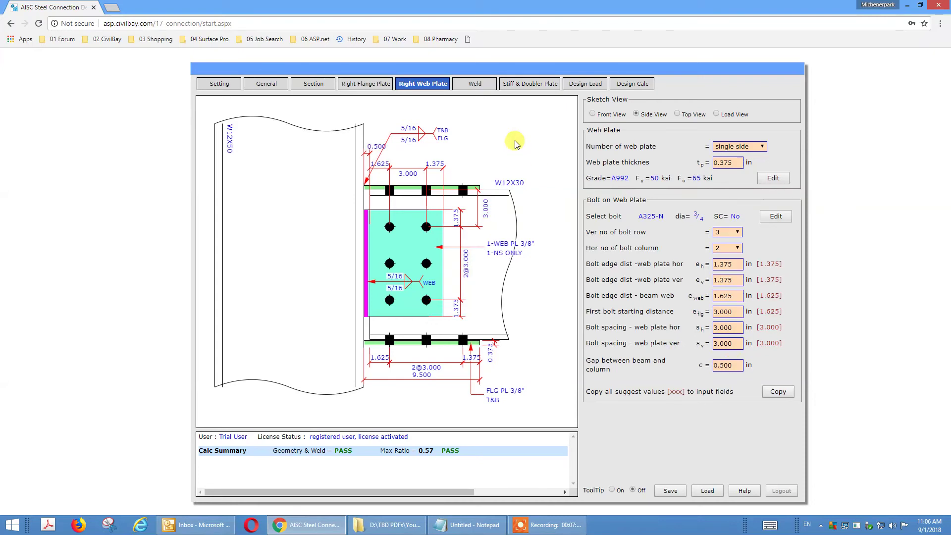
Review the right beam flange and web weld sizes, and check the column stiffener and doubler plate options
left_click(474, 85)
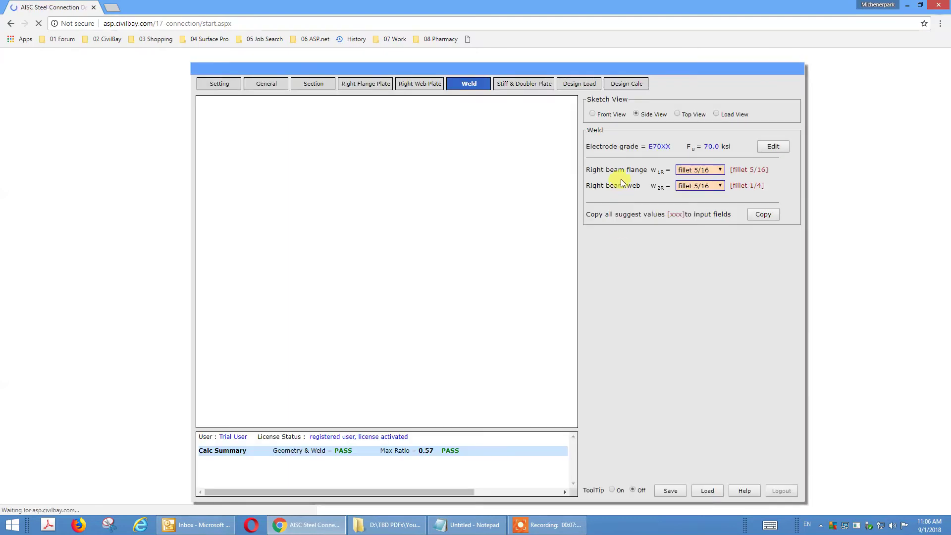
left_click(713, 175)
left_click(713, 175)
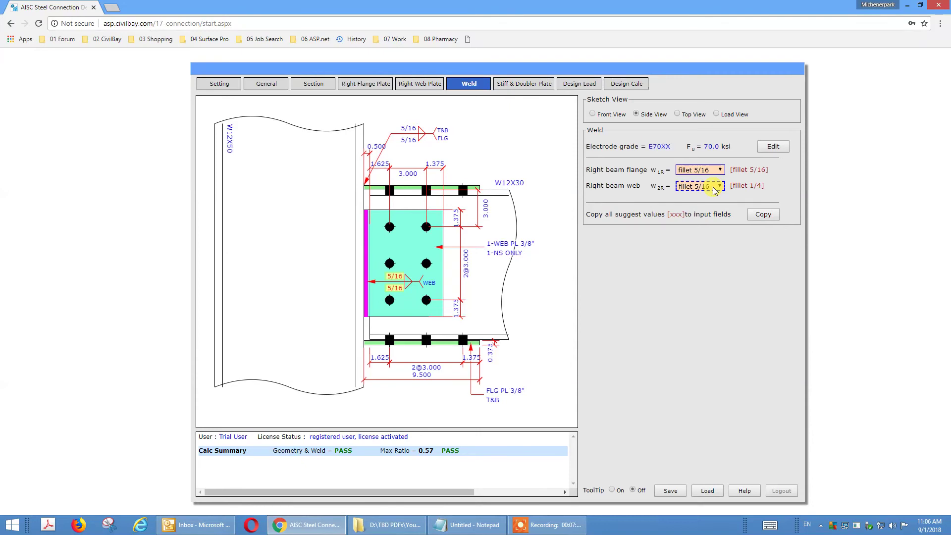
left_click(526, 89)
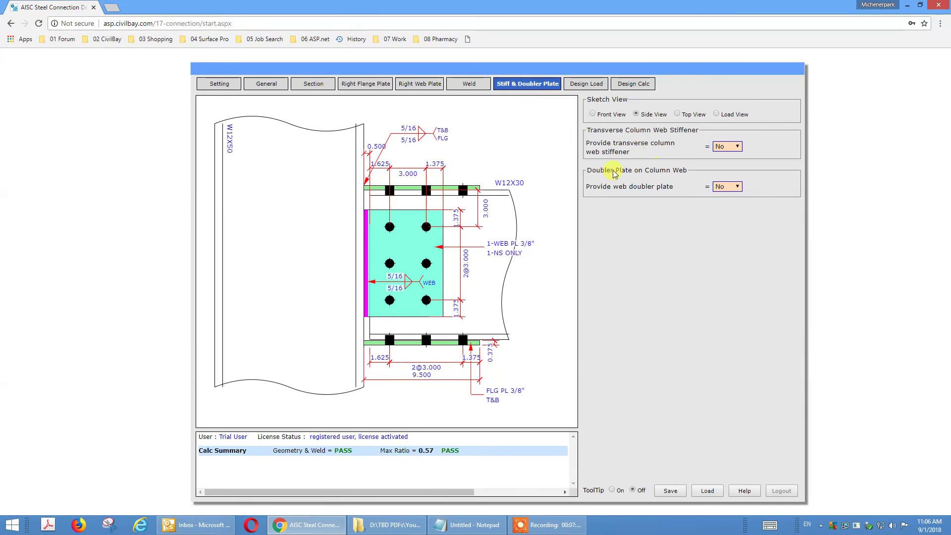
Review the factored design loads for the right beam and column in the load view sketch
left_click(582, 84)
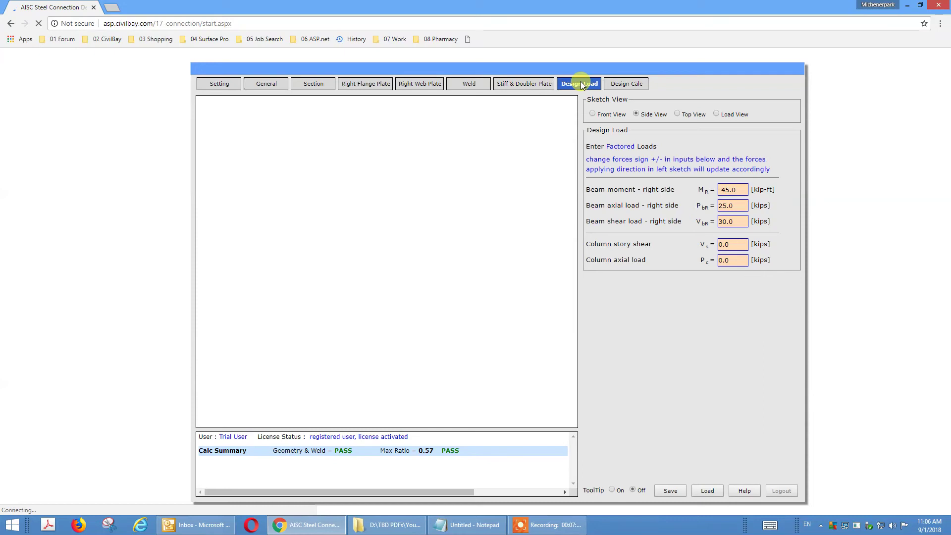
left_click(581, 84)
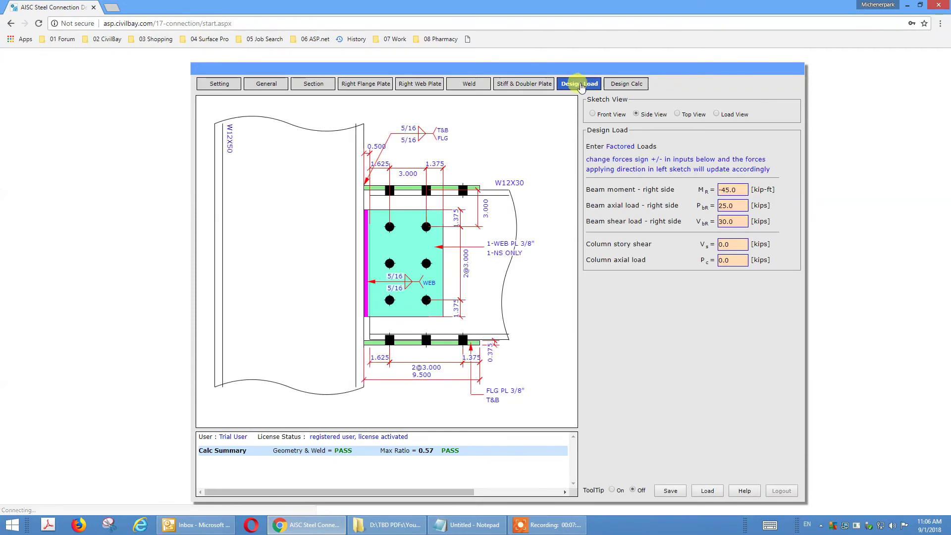
key("Tab")
key("Tab")
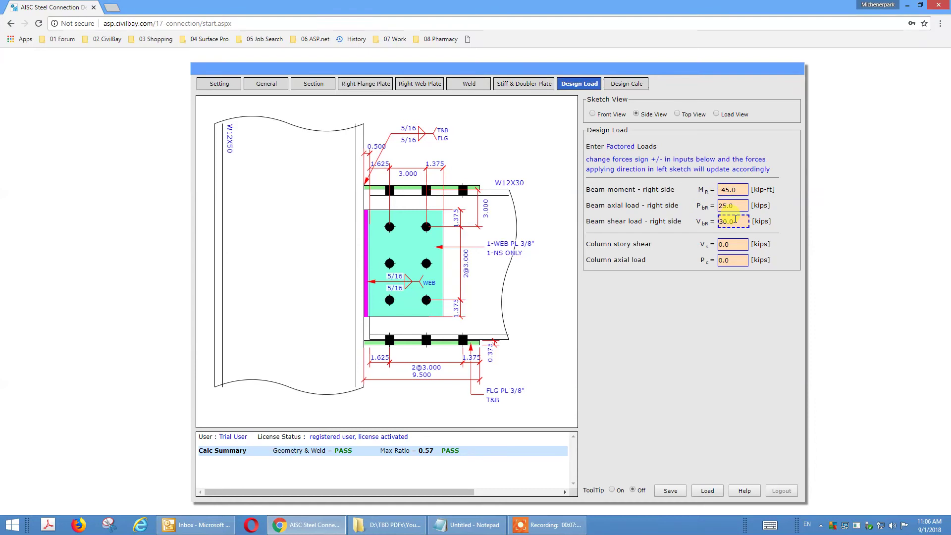
left_click(716, 114)
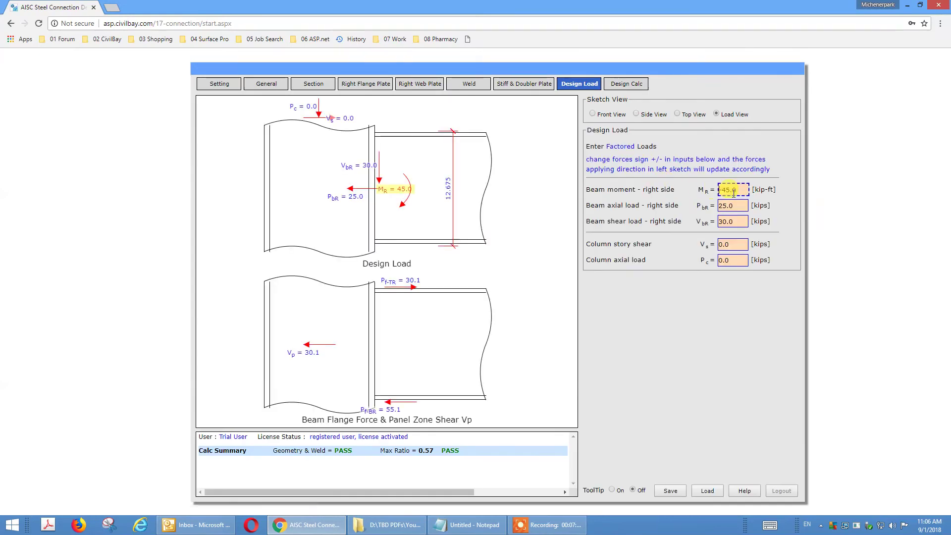
left_click(739, 249)
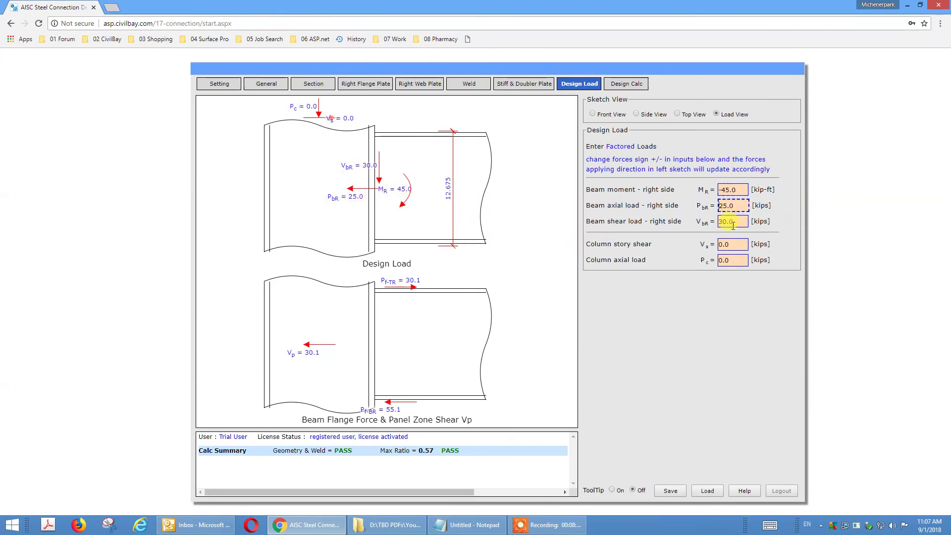
left_click(653, 235)
Include the Right Beam-Column results in the design calculation report and look through the listed checks
left_click(622, 85)
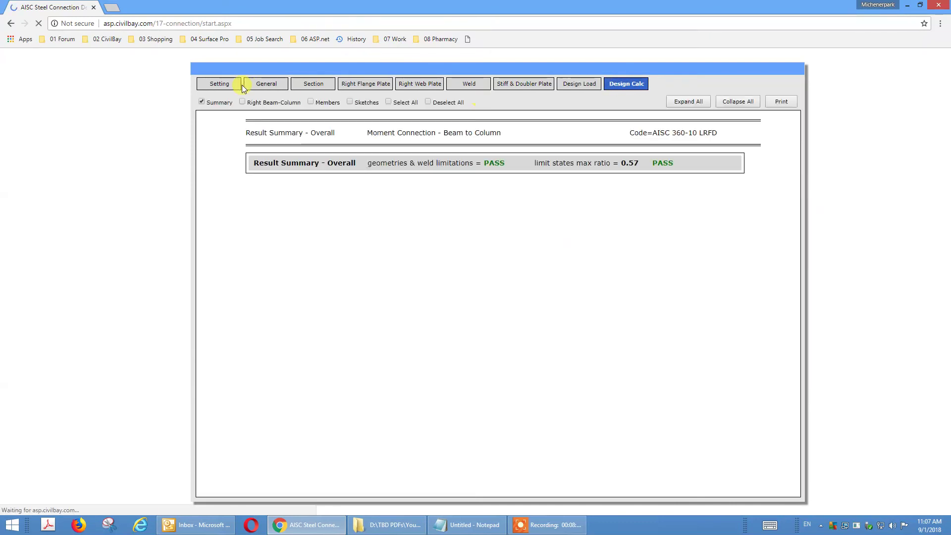
left_click(246, 103)
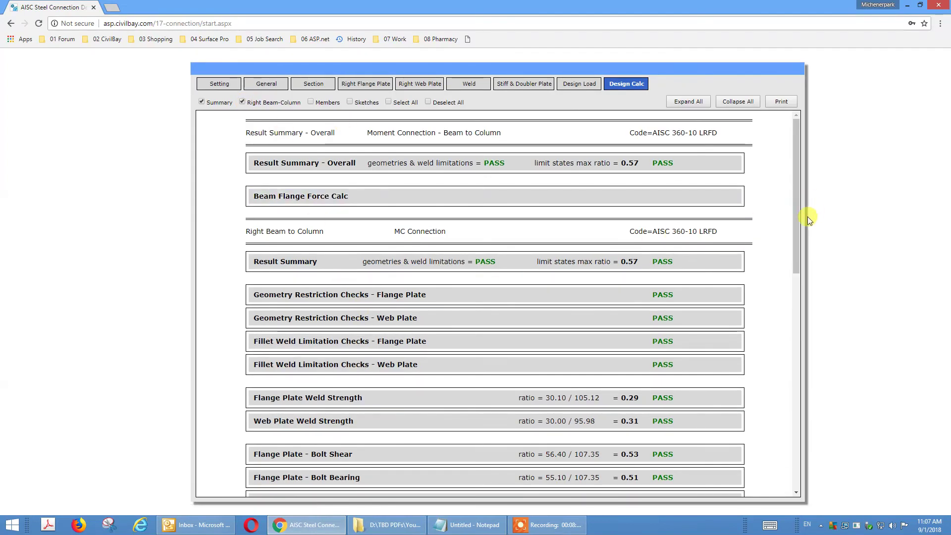
scroll(796, 227, "down", 2)
mouse_move(807, 332)
left_mouse_down()
mouse_move(806, 476)
mouse_move(803, 188)
left_mouse_up()
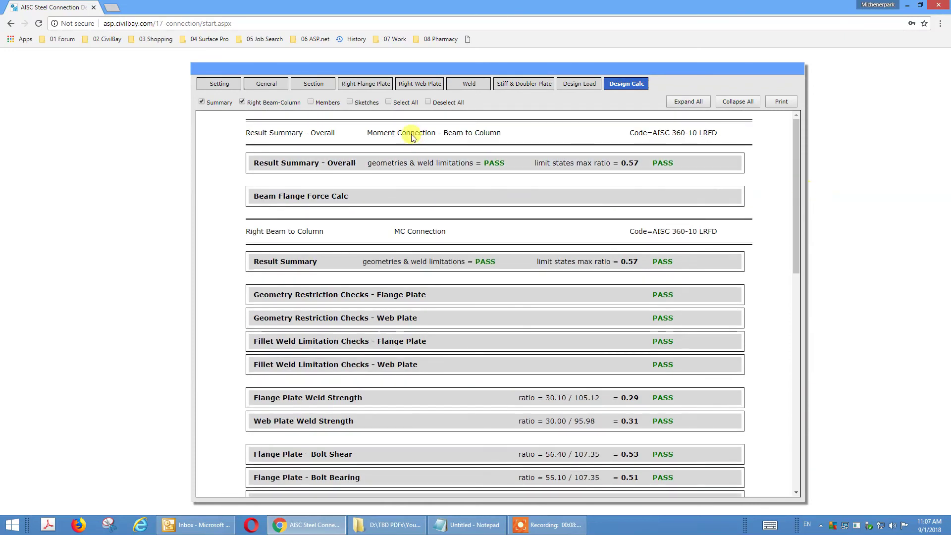
Include the sketches in the design calculation report and review the connection drawings and load diagrams
left_click(350, 102)
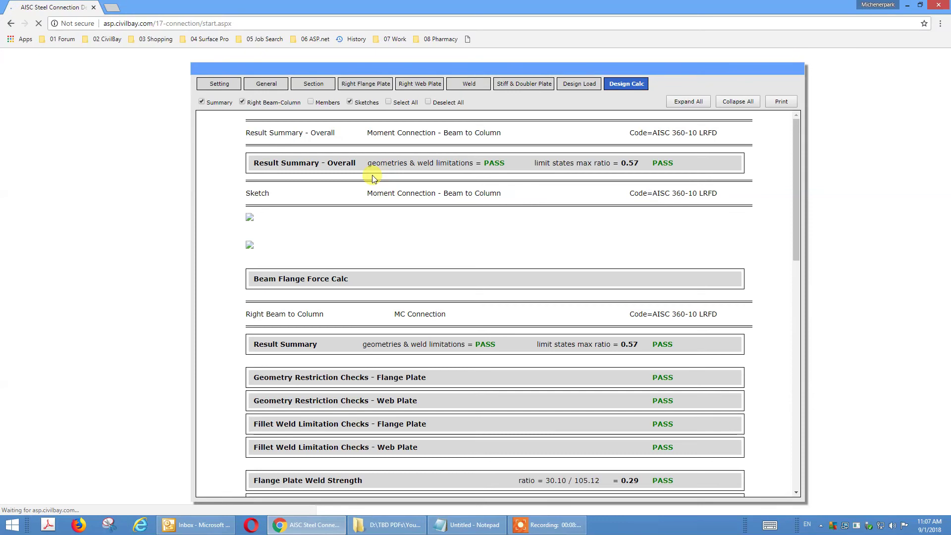
scroll(581, 288, "down", 4)
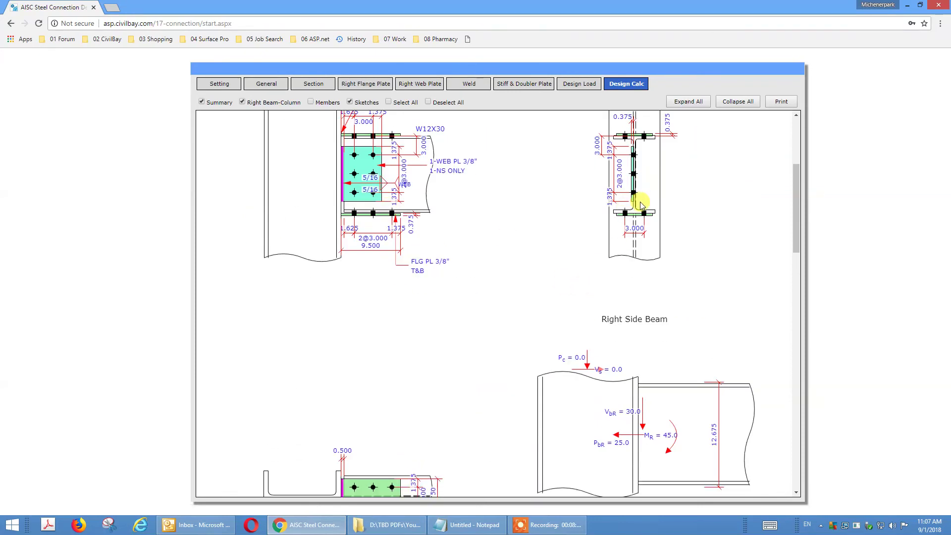
scroll(639, 203, "down", 4)
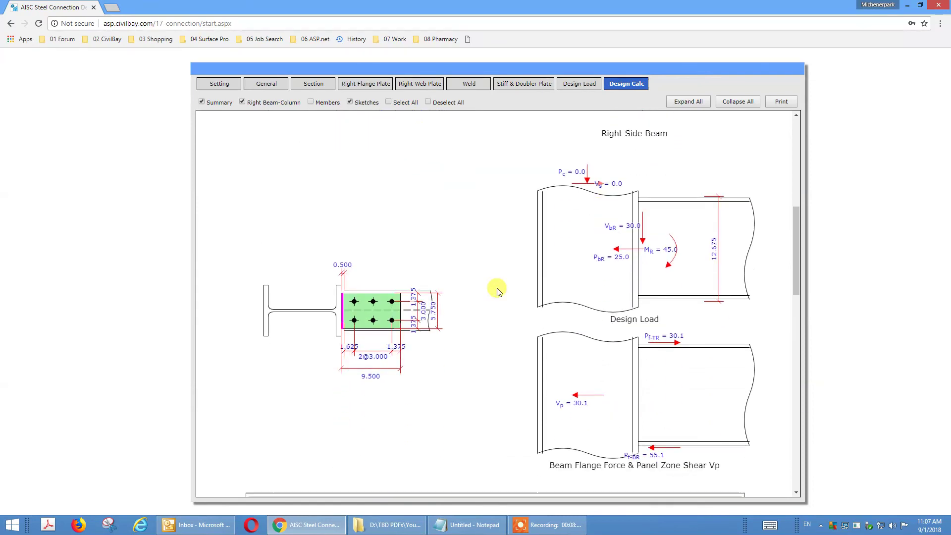
scroll(623, 300, "down", 15)
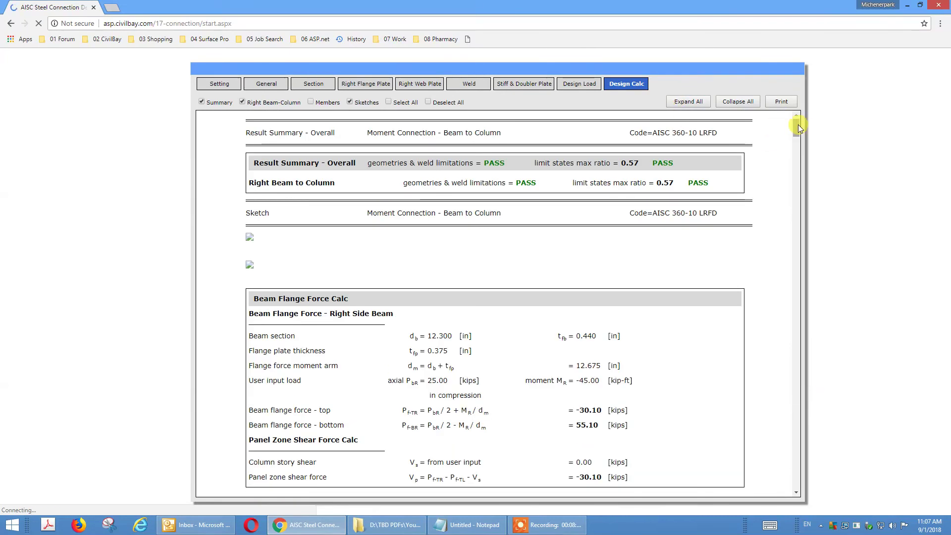
Look through the detailed calculations in the fully expanded design calculation report and return to its beginning
left_click(801, 159)
scroll(798, 148, "up", 10)
mouse_move(798, 133)
left_mouse_down()
mouse_move(798, 117)
mouse_move(814, 331)
left_mouse_up()
left_click_drag(816, 376, 794, 106)
left_click(315, 88)
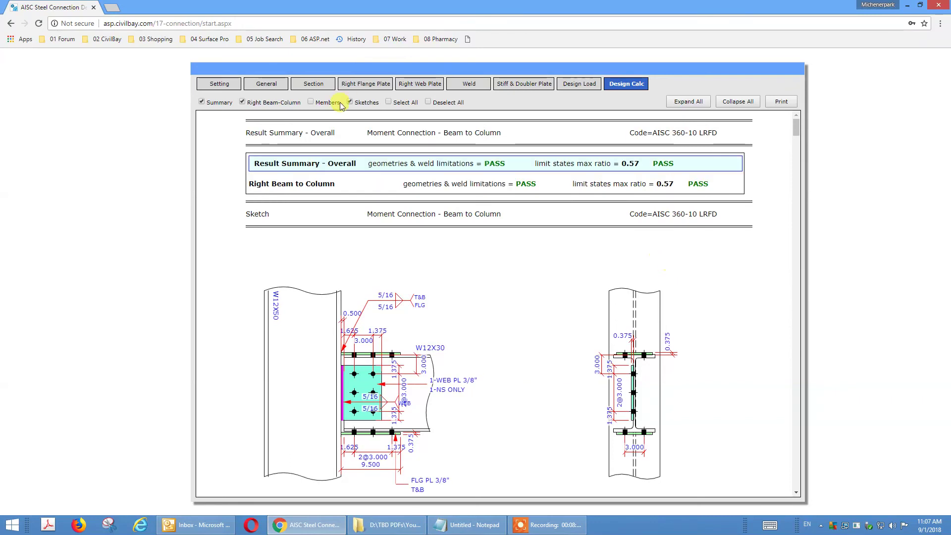
Return to the general settings, show the connection in side view, and review the available MC connection types without changing the selection
left_click(262, 87)
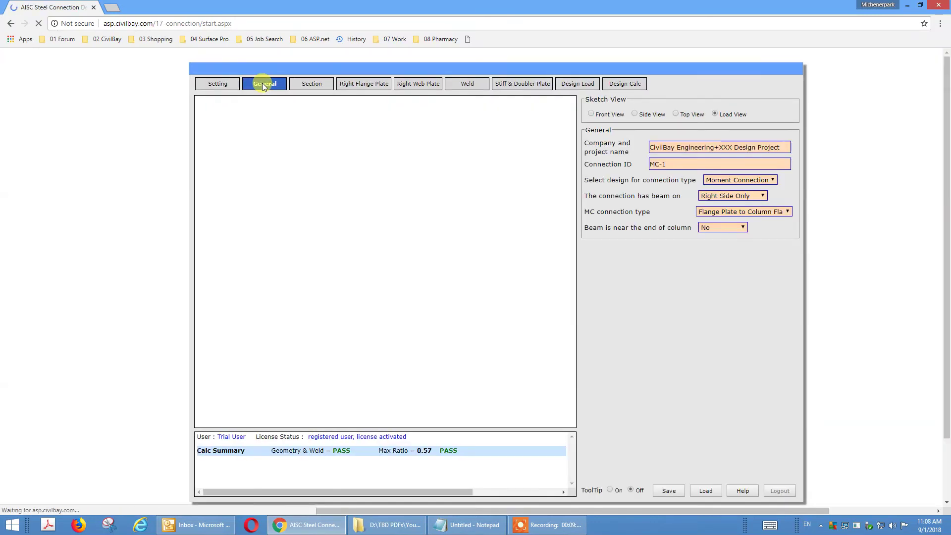
left_click(763, 213)
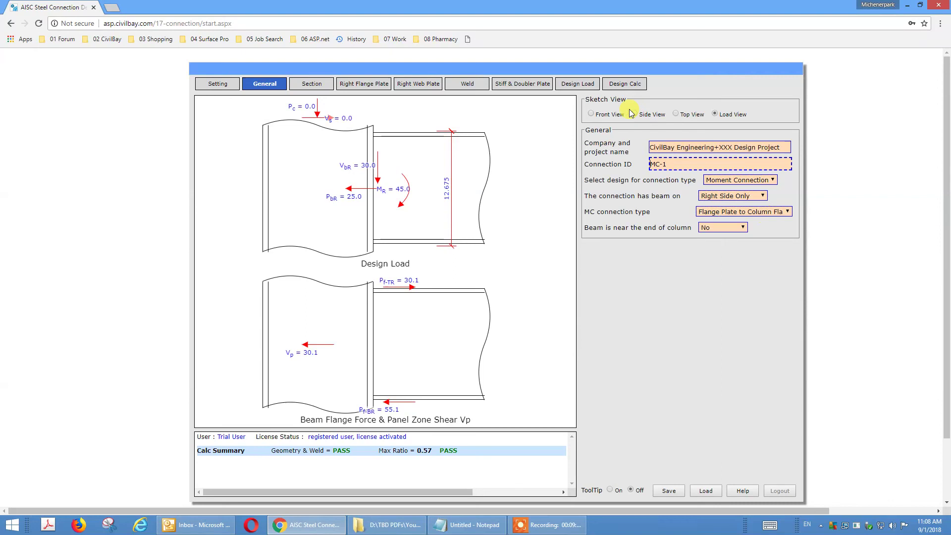
left_click(645, 117)
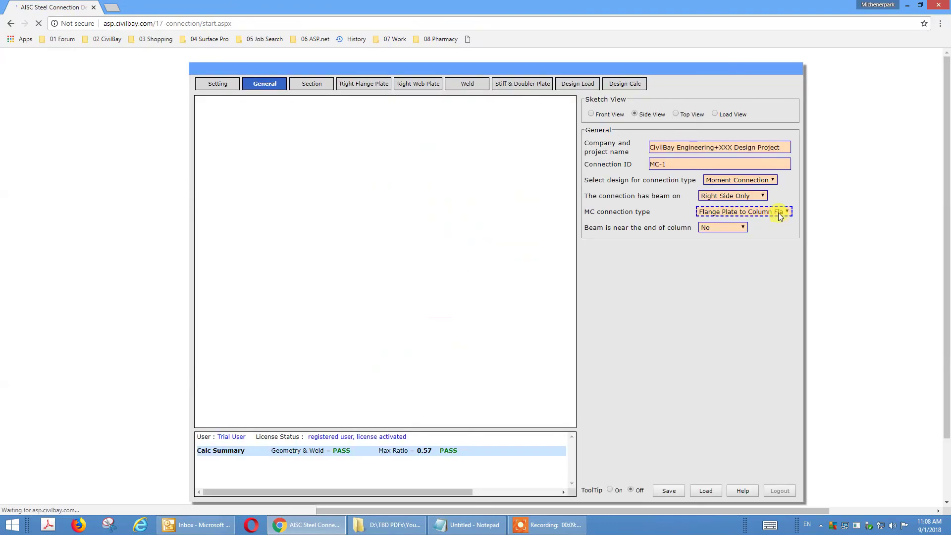
left_click(777, 213)
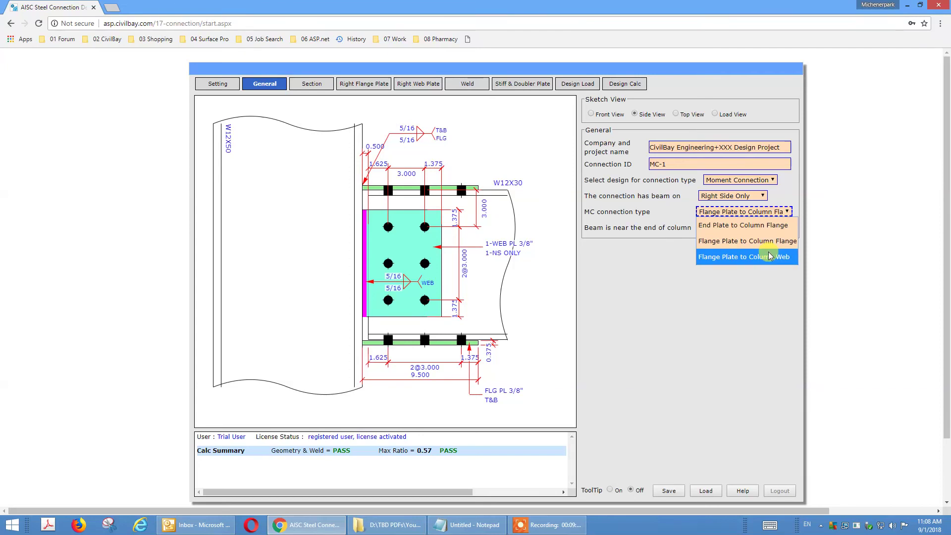
left_click(770, 296)
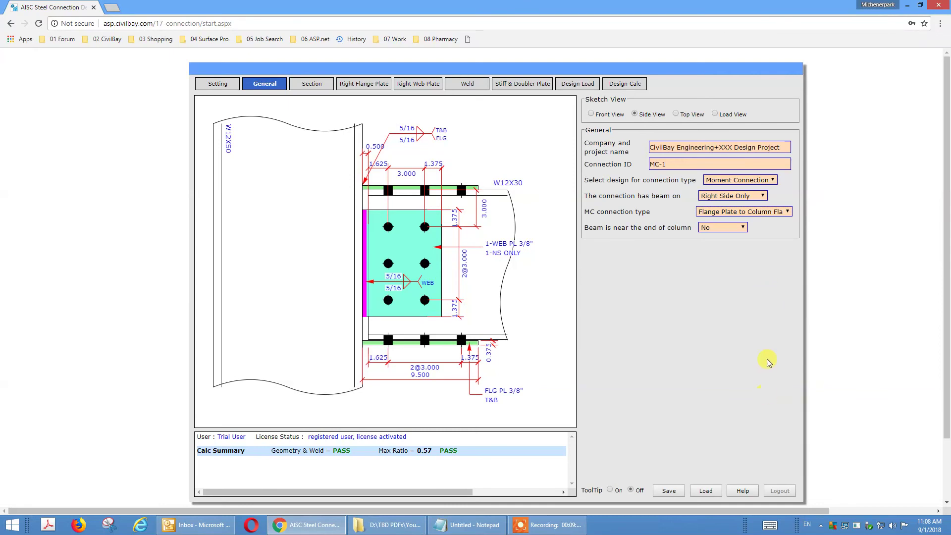